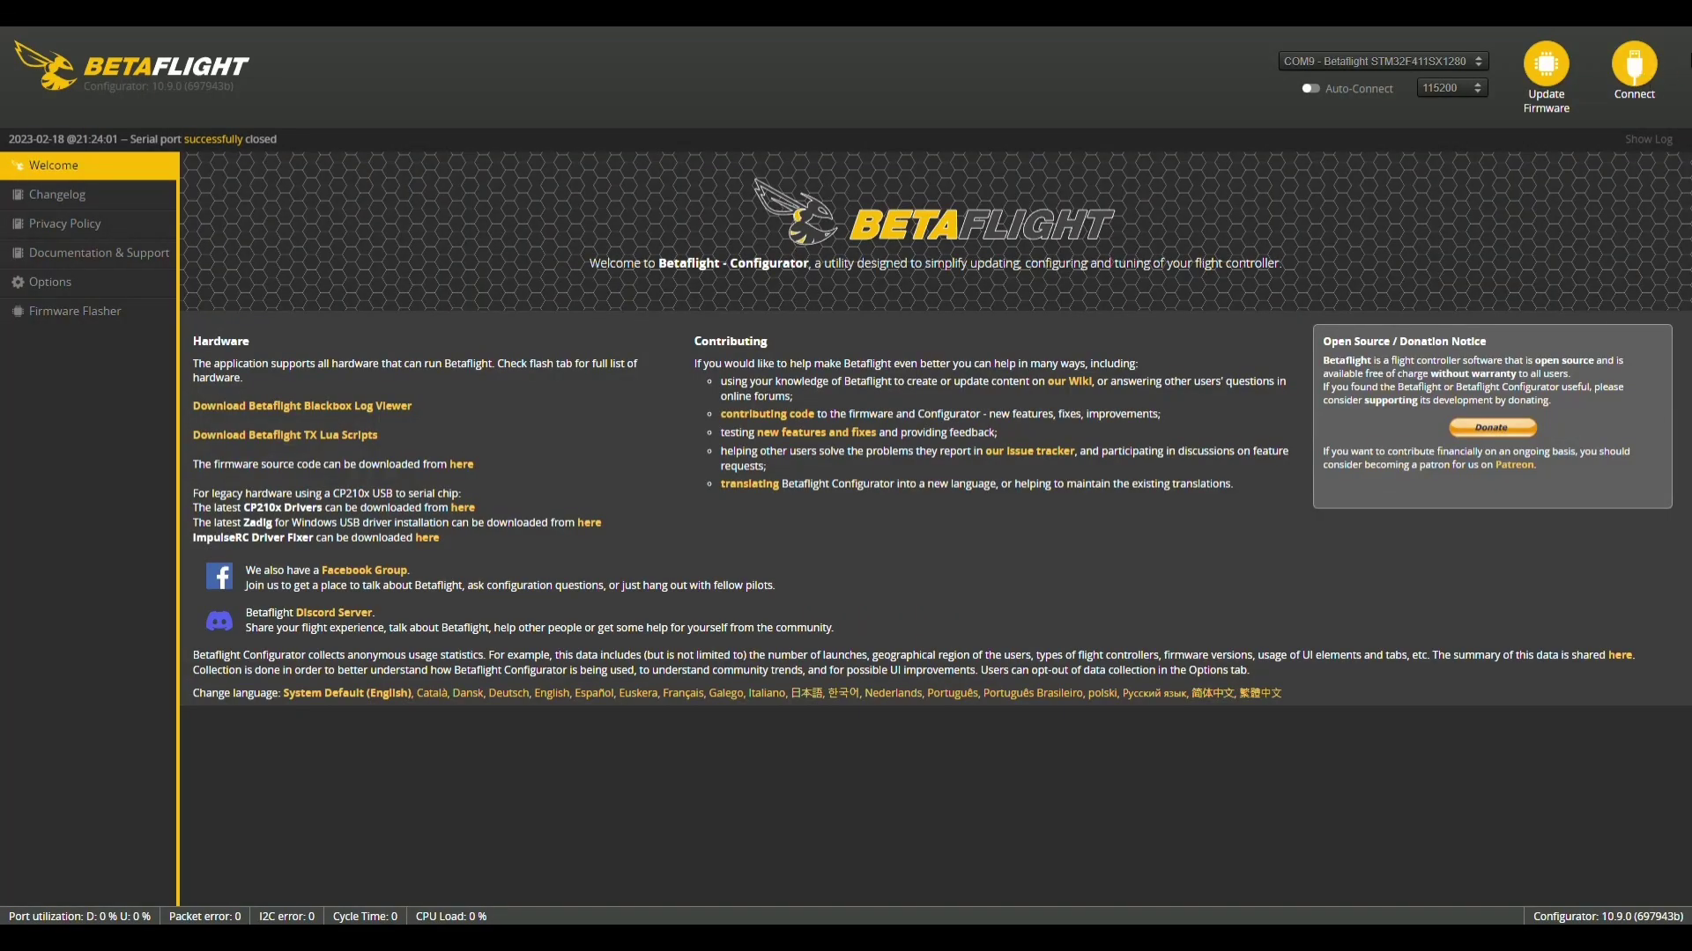
# Connect to the flight controller on COM9 and check the receiver's channel bars
pyautogui.click(1662, 66)
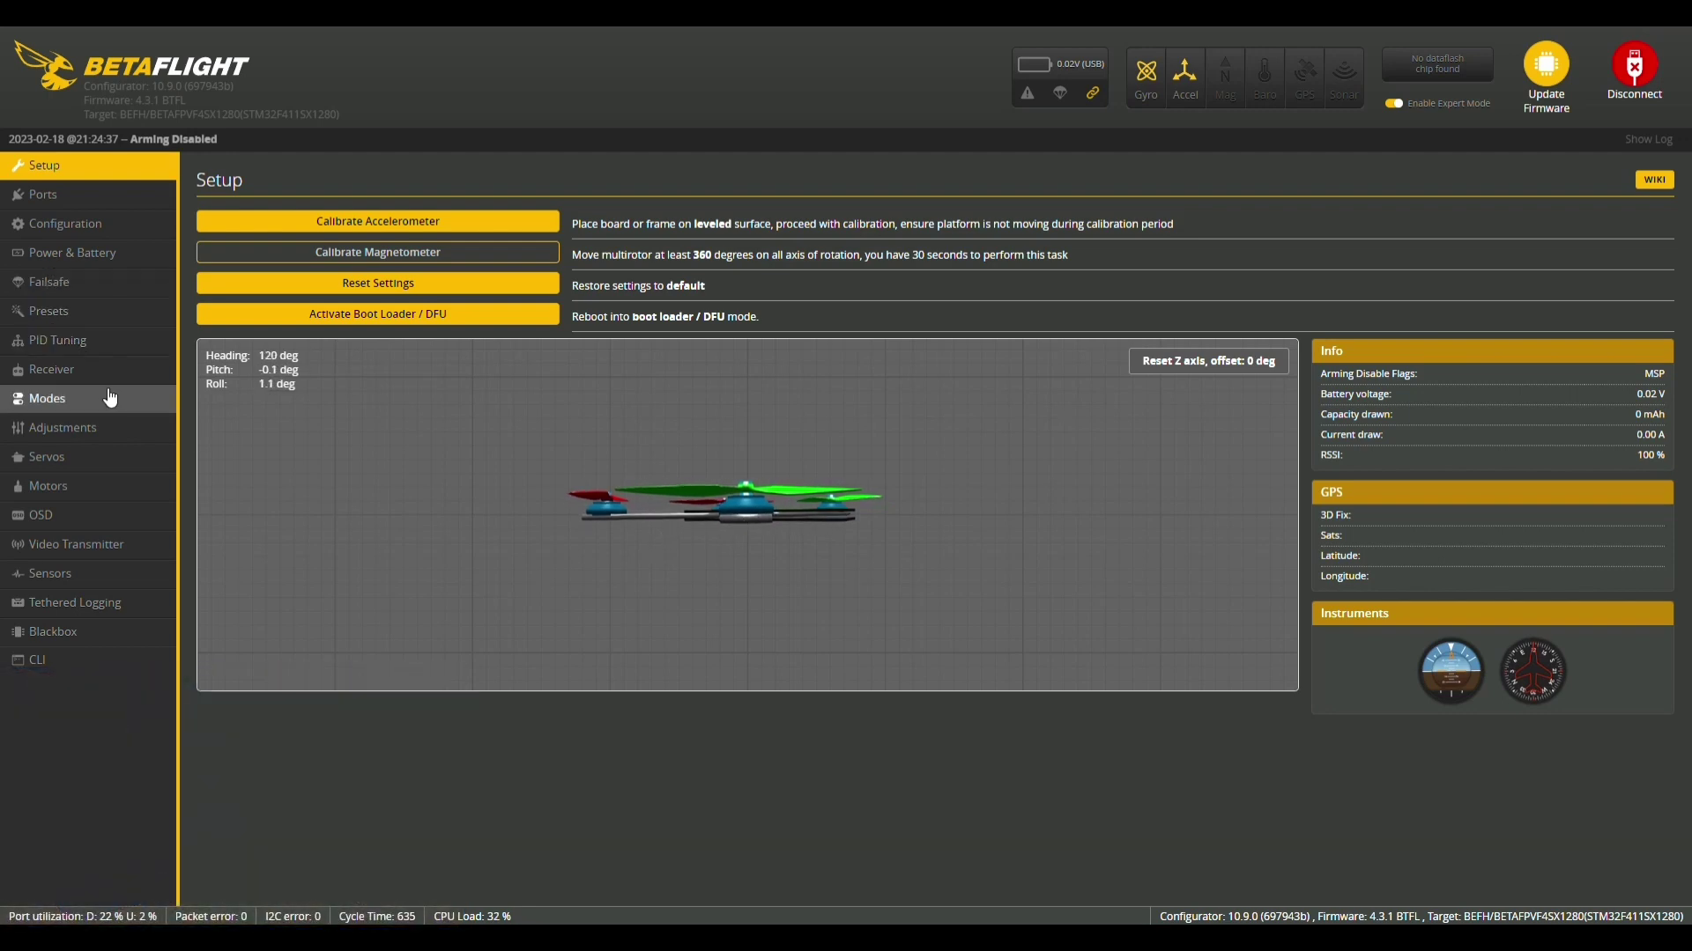
pyautogui.click(85, 381)
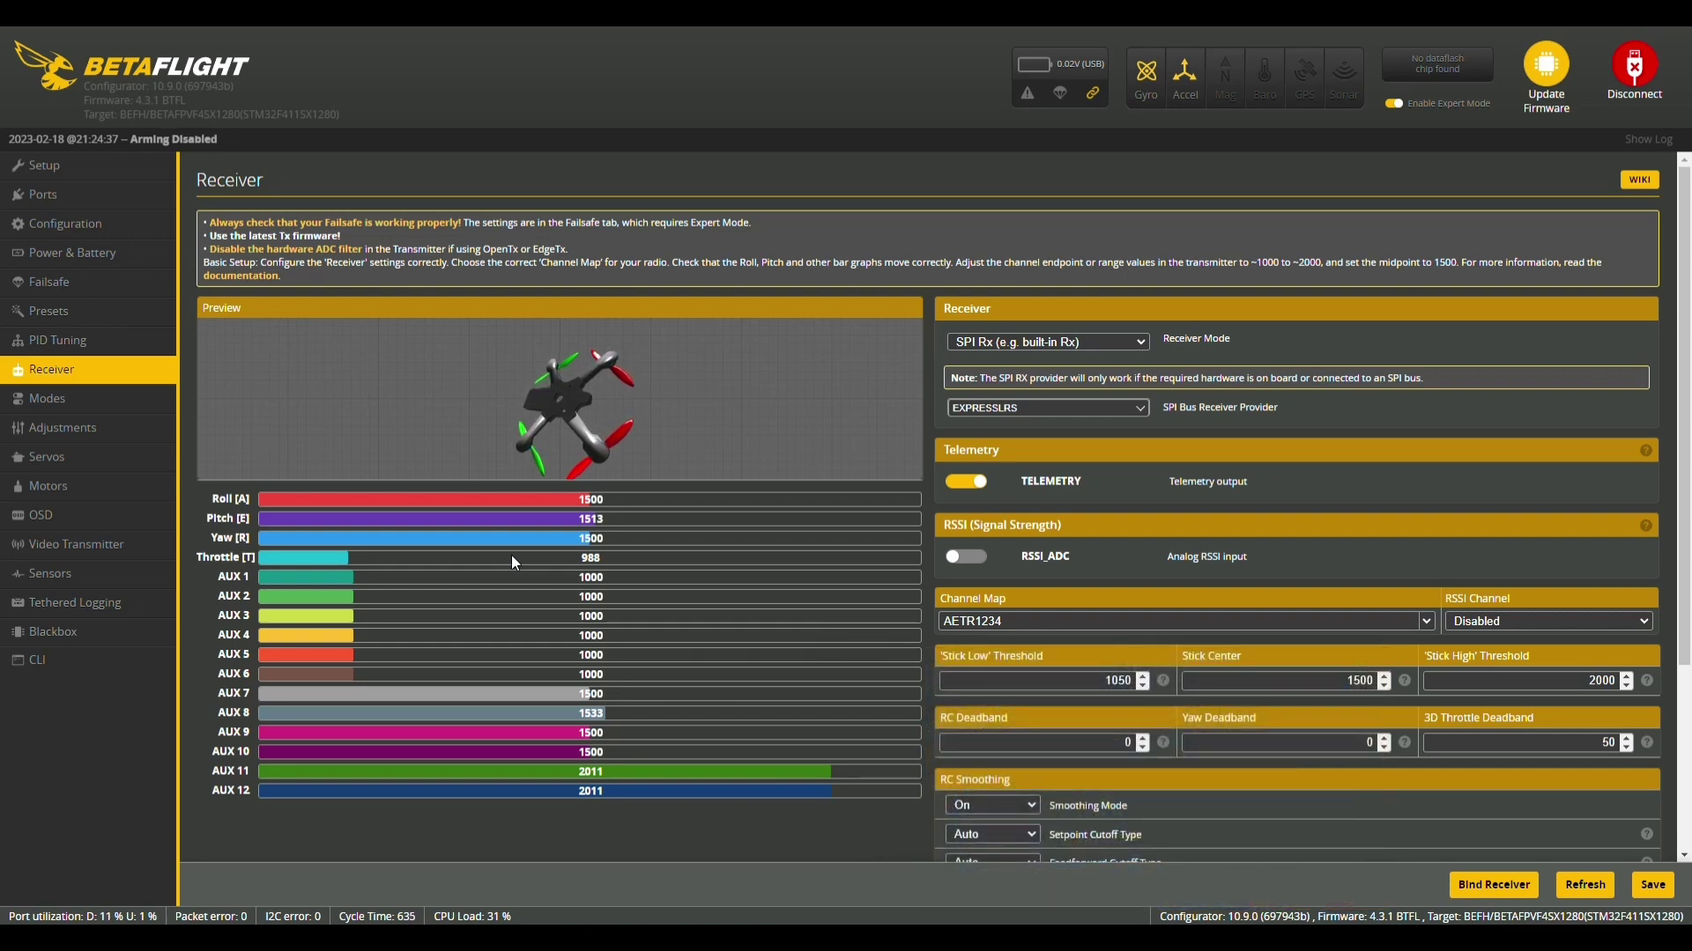
# Adjust the HORIZON mode range on AUX 2 to 1350–1675 and save the modes
pyautogui.click(228, 388)
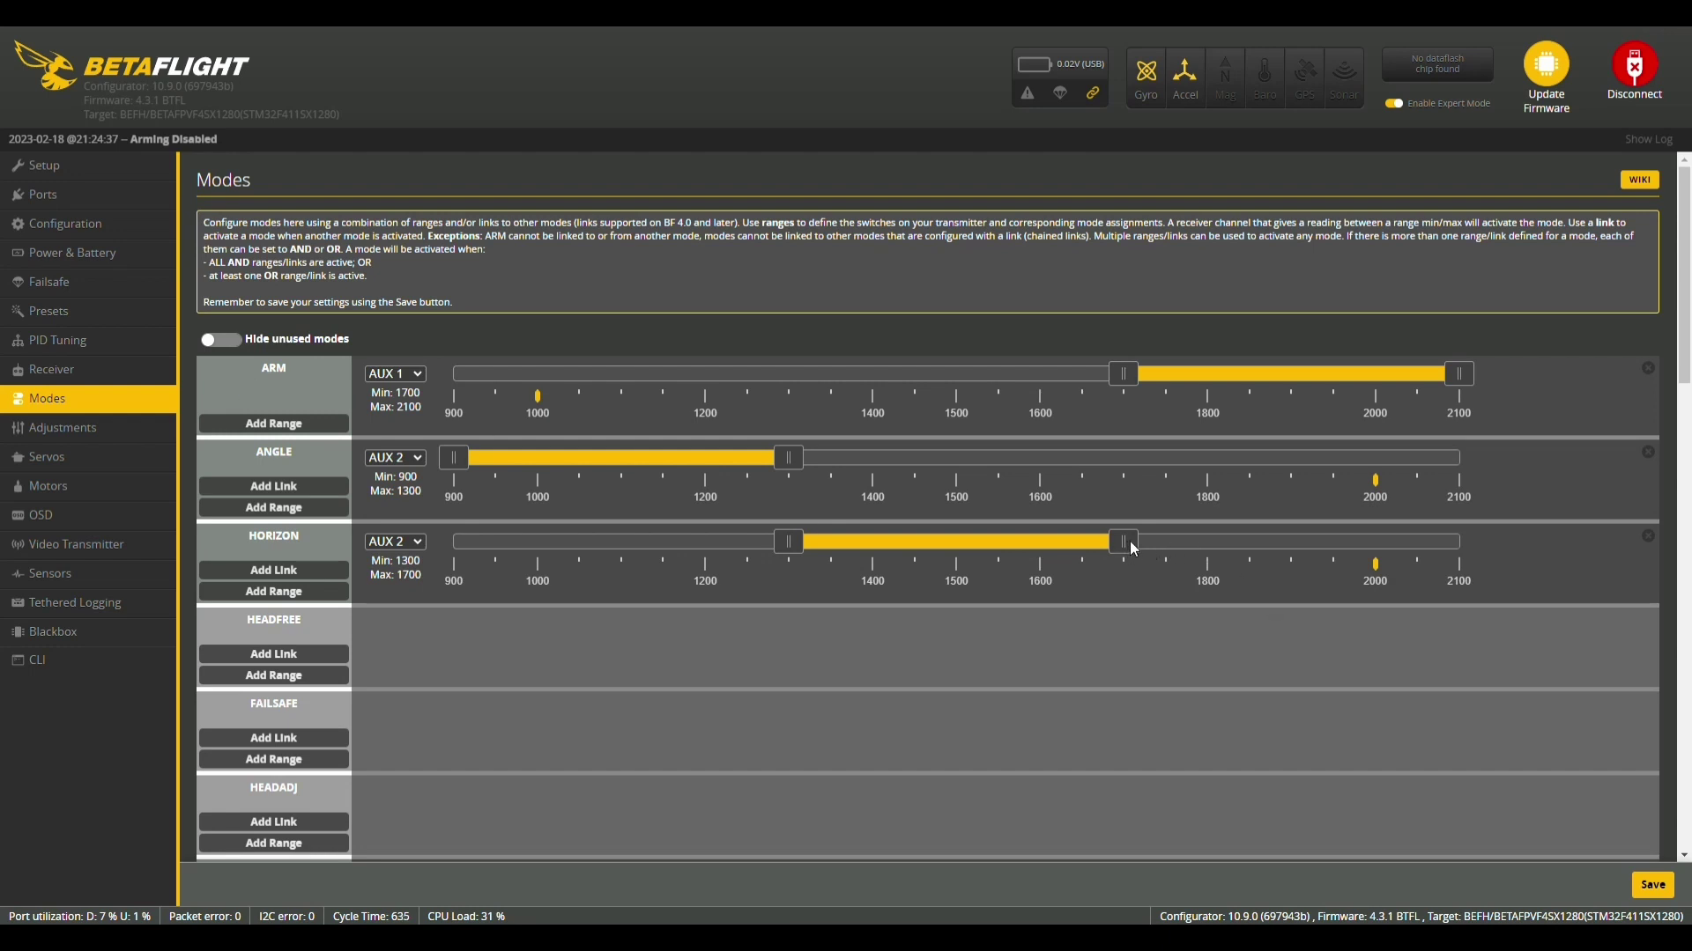
pyautogui.moveTo(1139, 540); pyautogui.dragTo(1249, 542)
pyautogui.moveTo(792, 550); pyautogui.dragTo(818, 565)
pyautogui.moveTo(1249, 543); pyautogui.dragTo(1120, 546)
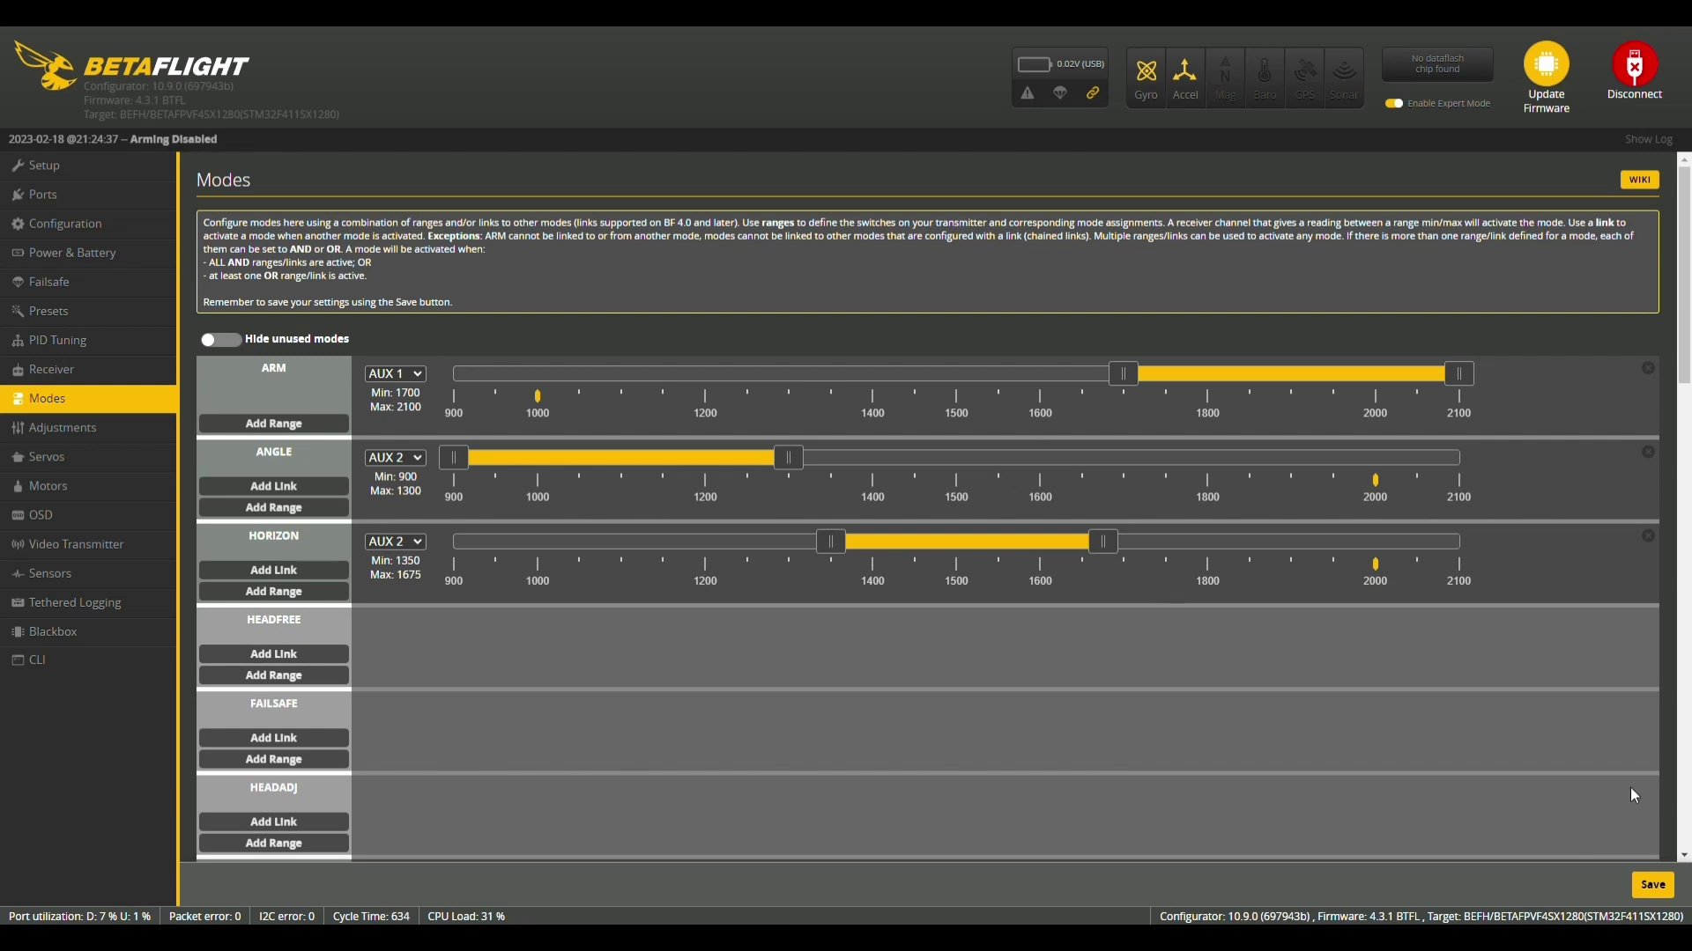
pyautogui.click(1656, 887)
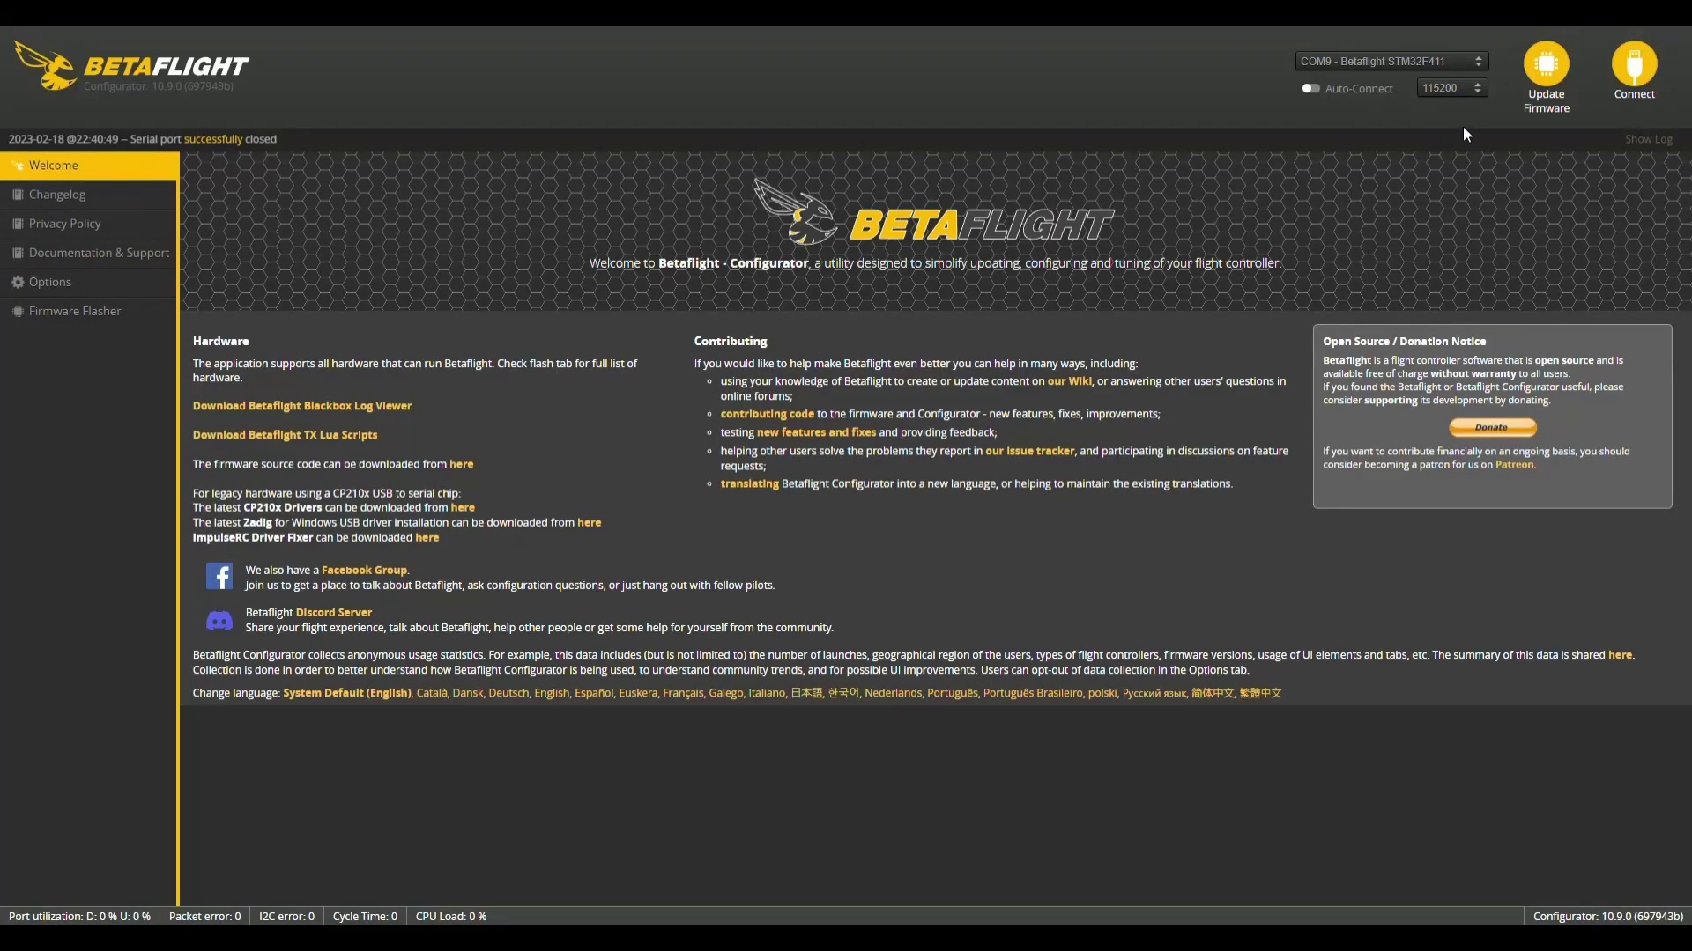
# Connect to the flight controller and review its receiver and flight mode settings
pyautogui.click(1633, 68)
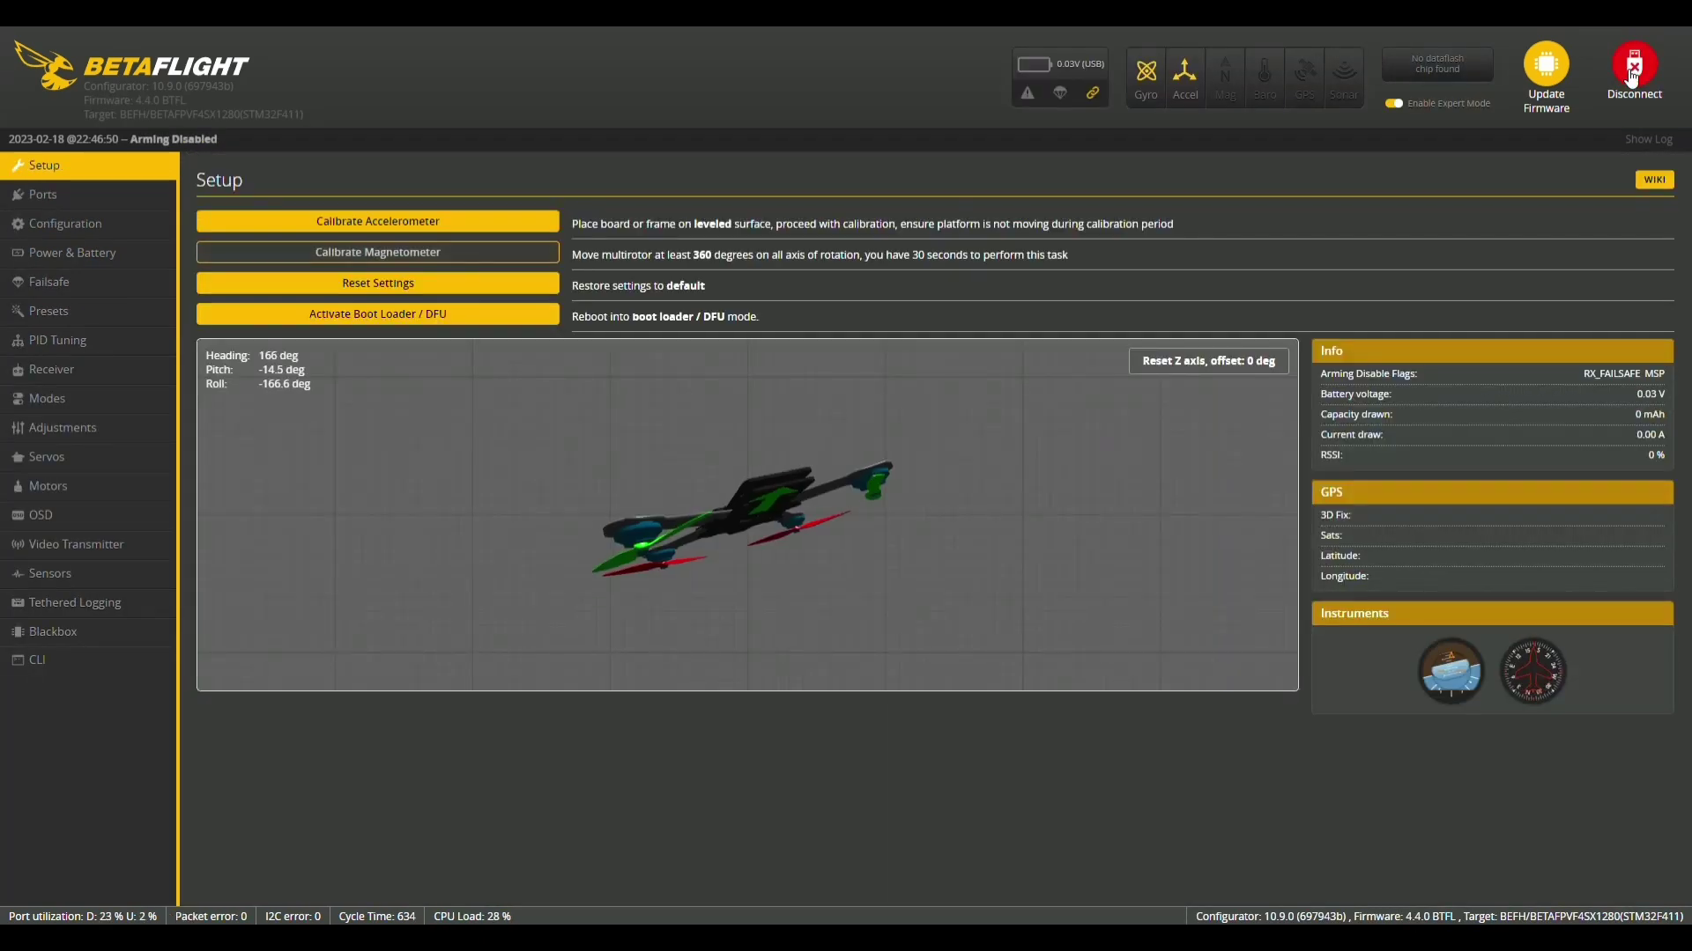
pyautogui.click(46, 430)
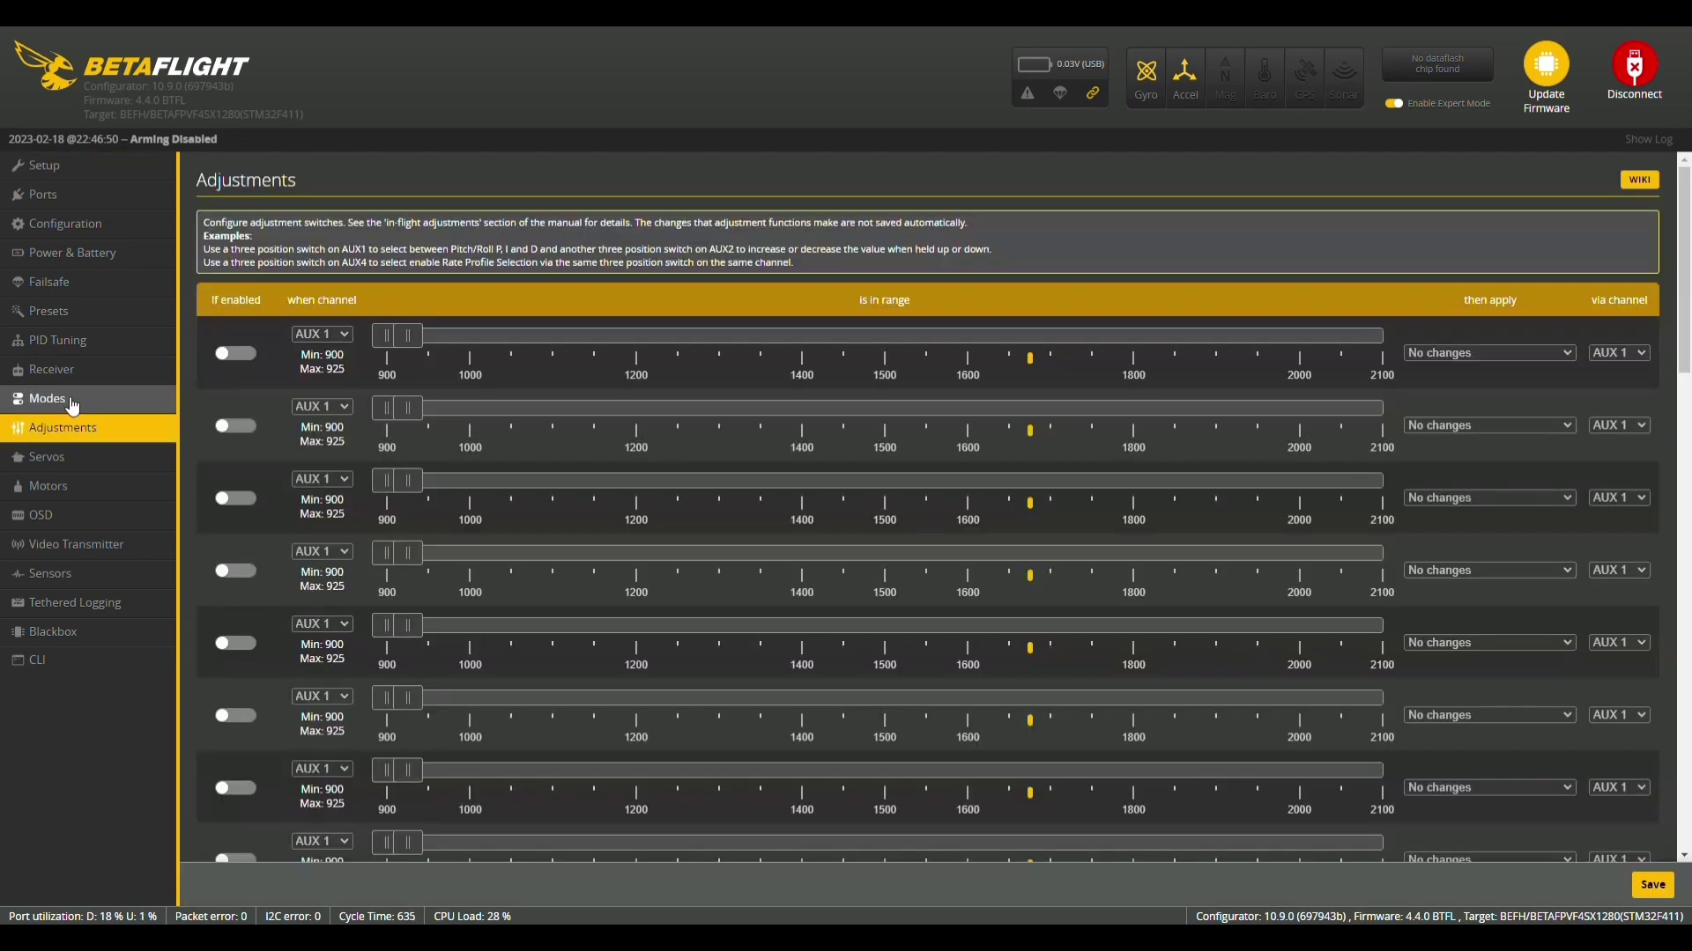
pyautogui.click(66, 400)
pyautogui.click(81, 370)
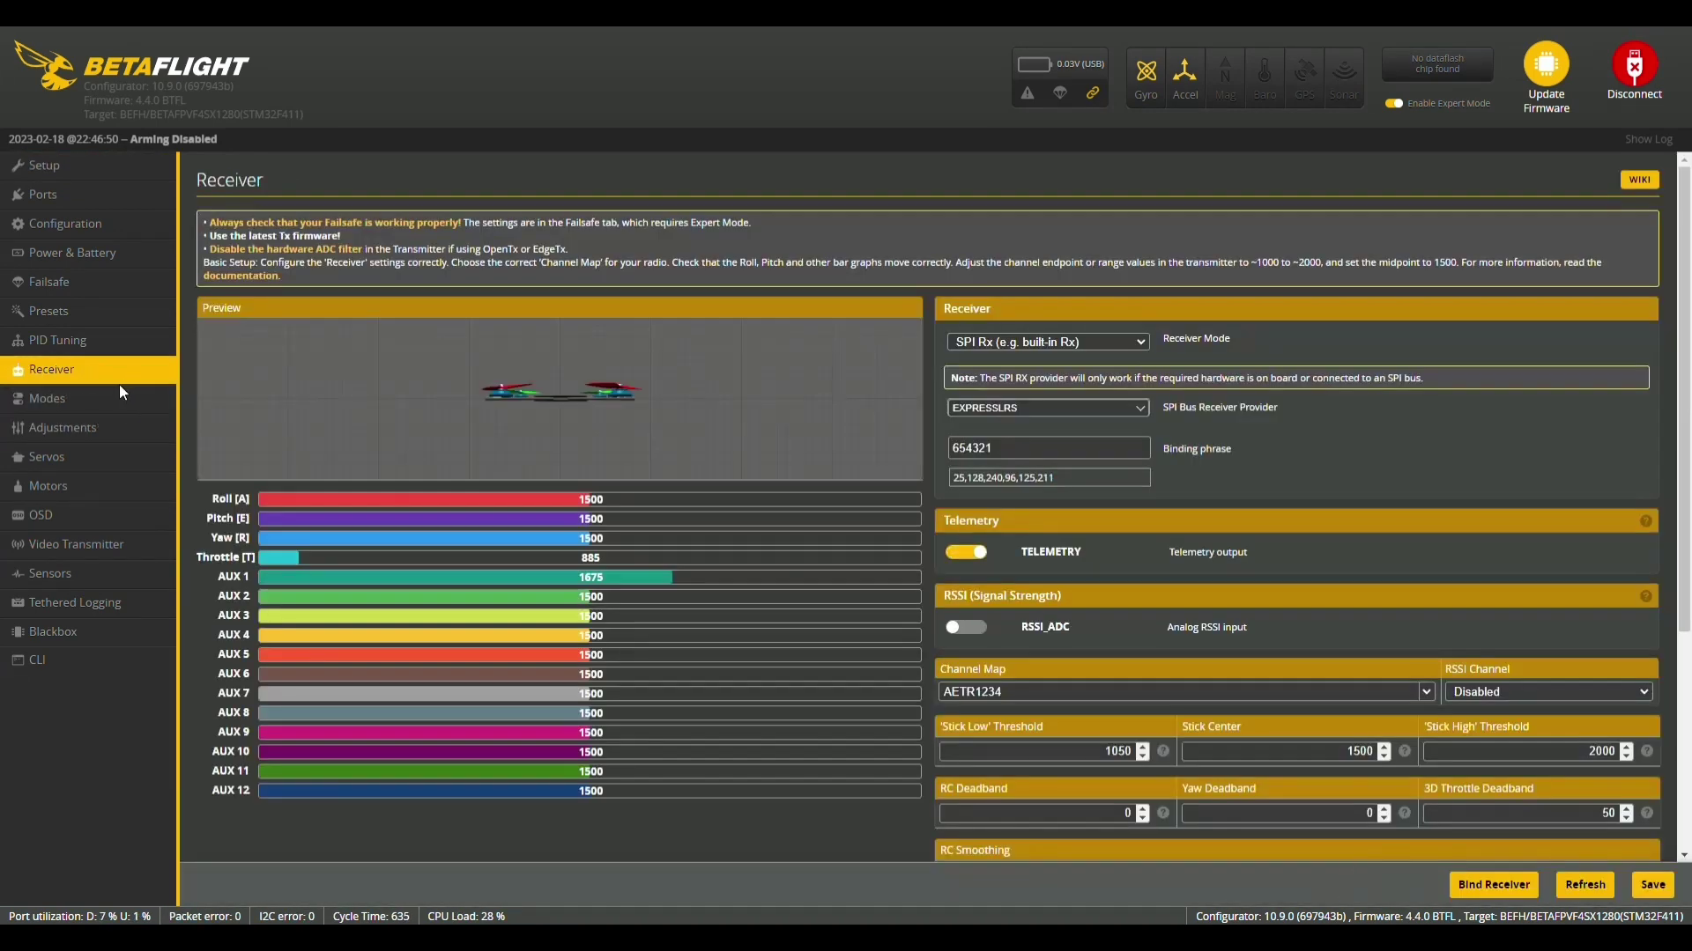
pyautogui.click(101, 404)
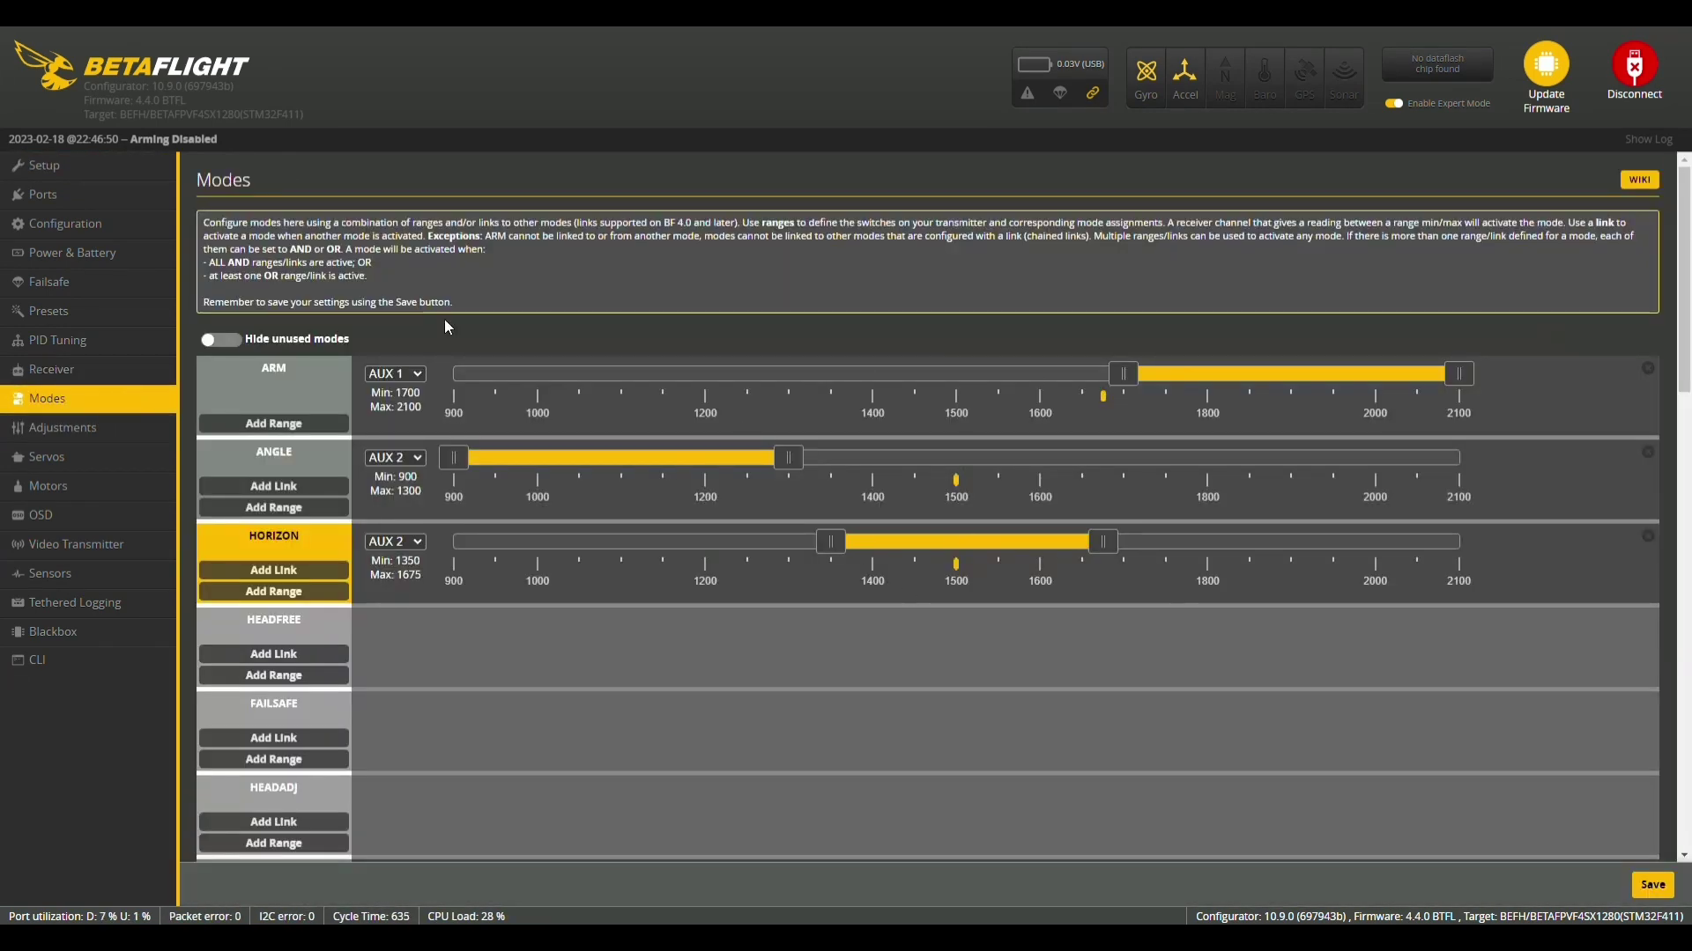
# Save a backup of the flight controller's current configuration through the presets page
pyautogui.click(79, 316)
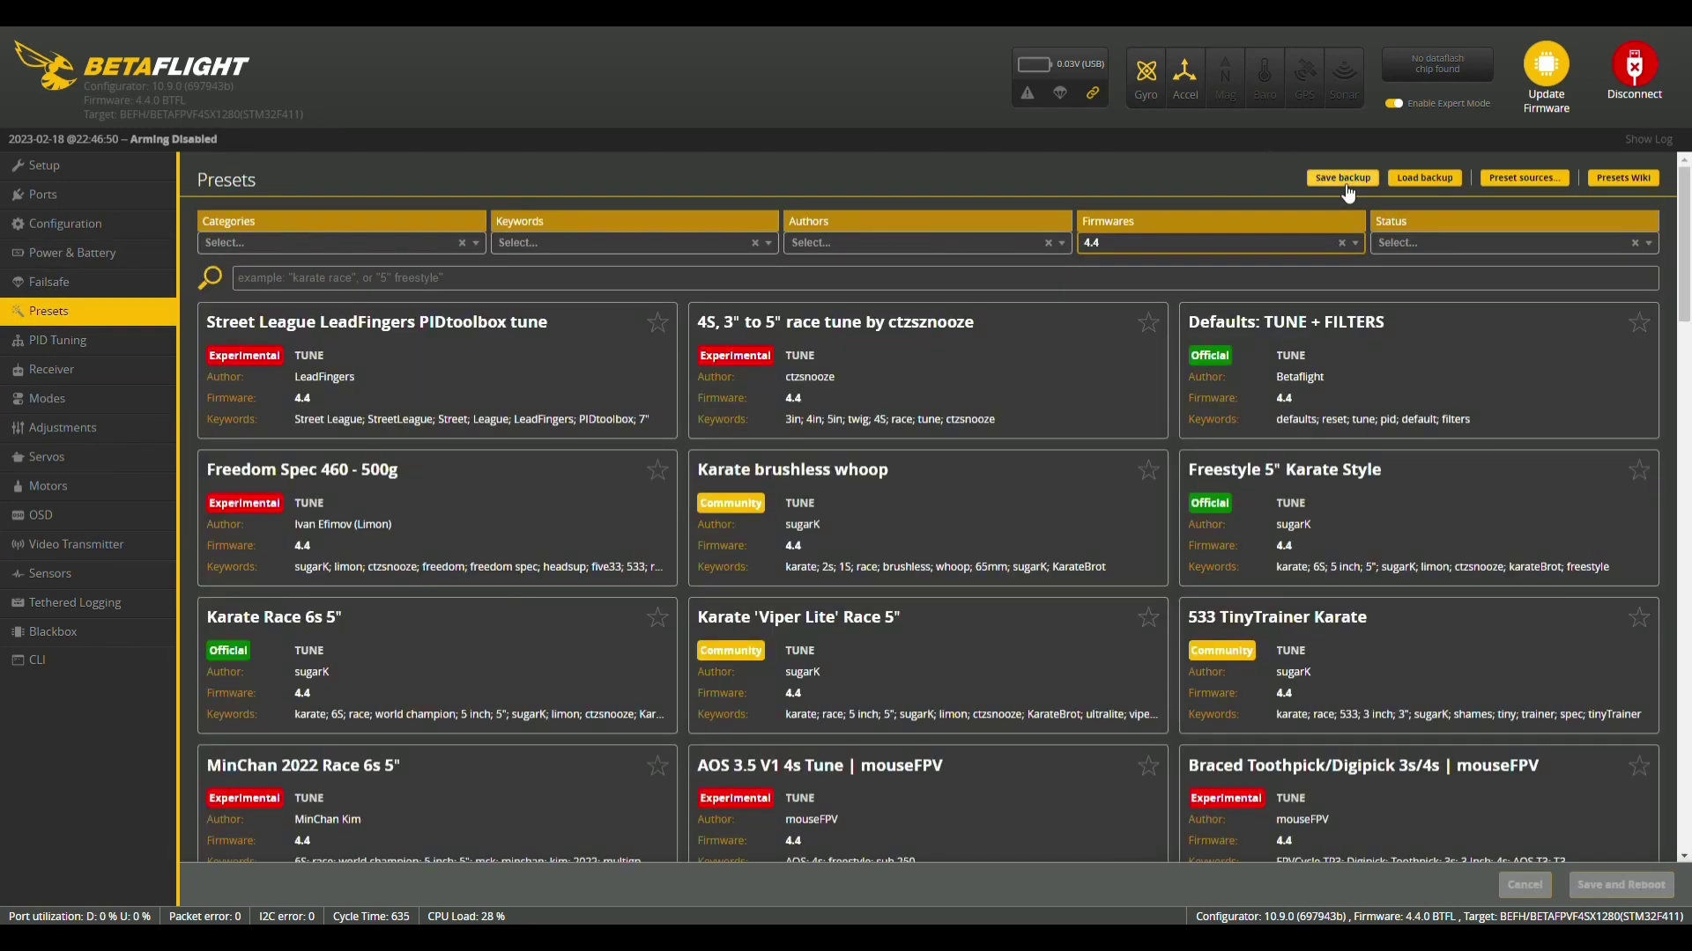
pyautogui.click(1341, 181)
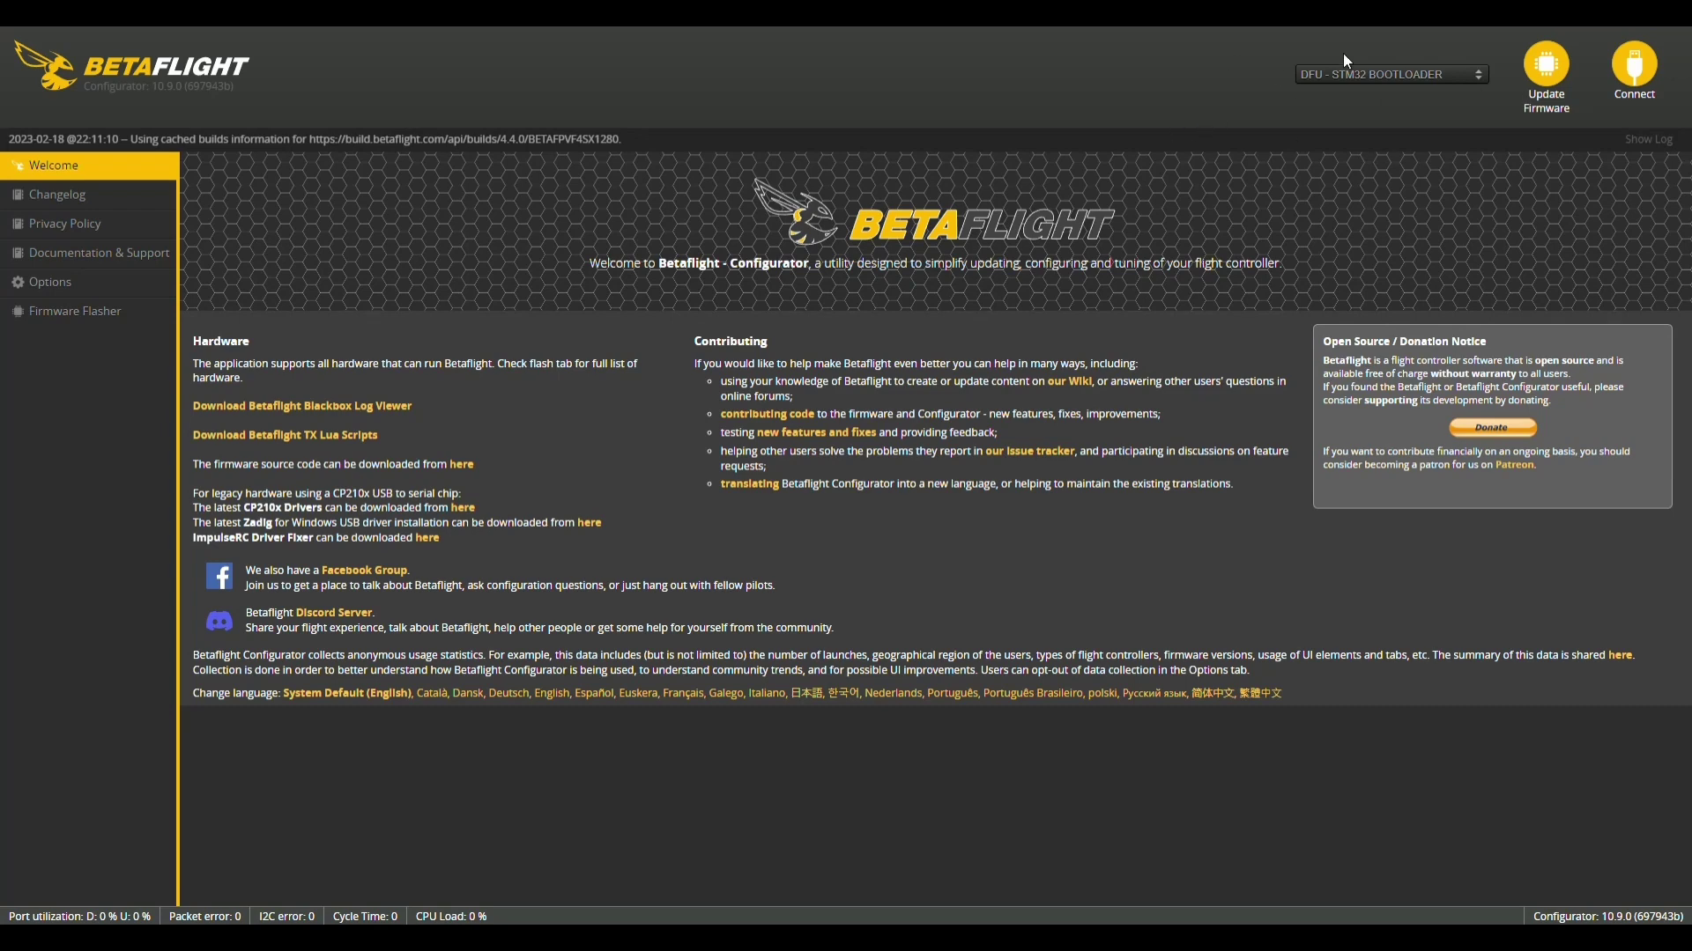
# Load the online 4.4.0 firmware for the BETAFPVF4SX1280 target and flash it to the board in DFU mode
pyautogui.click(1555, 79)
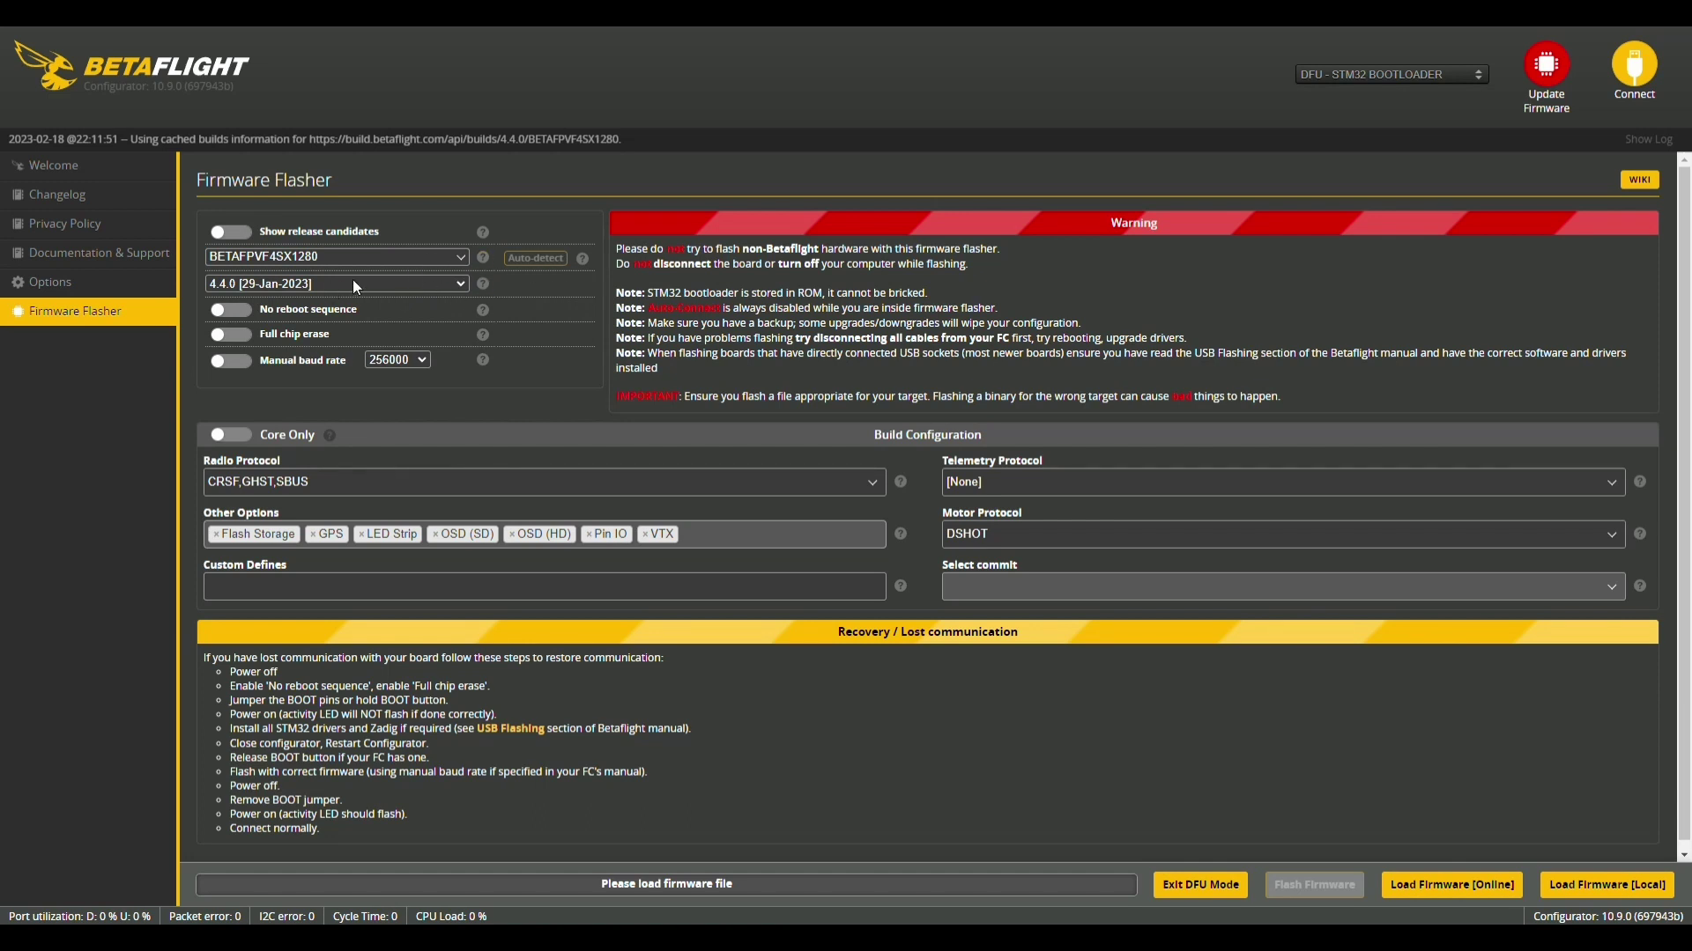
pyautogui.click(422, 261)
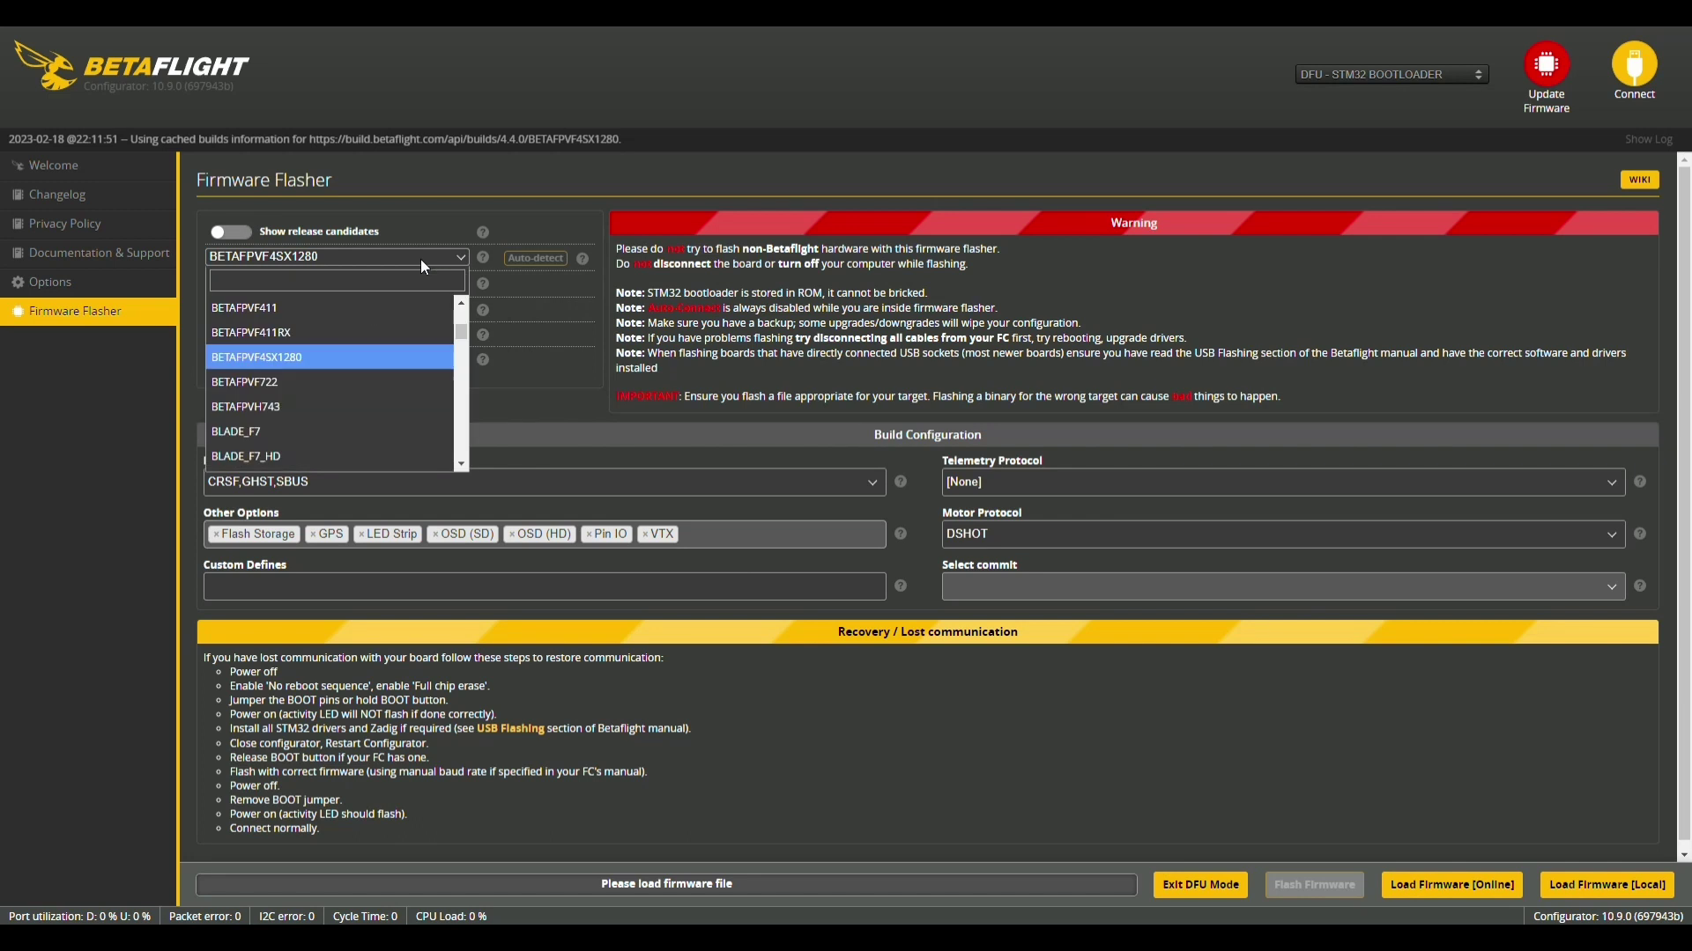
pyautogui.click(353, 362)
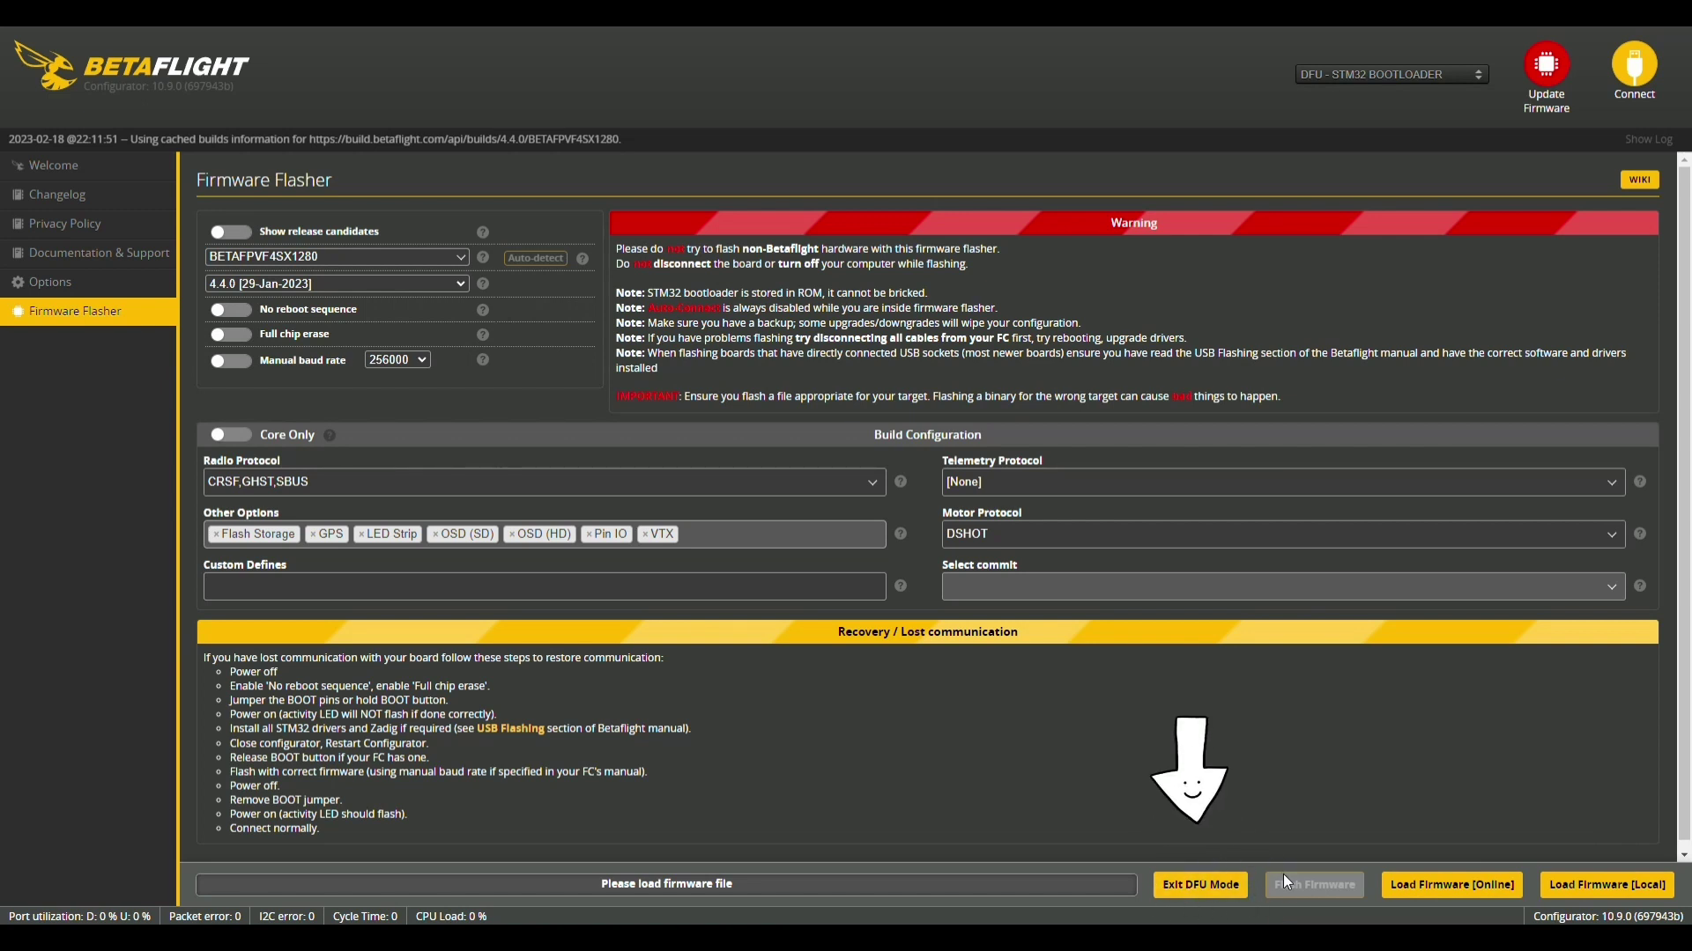
pyautogui.click(1462, 894)
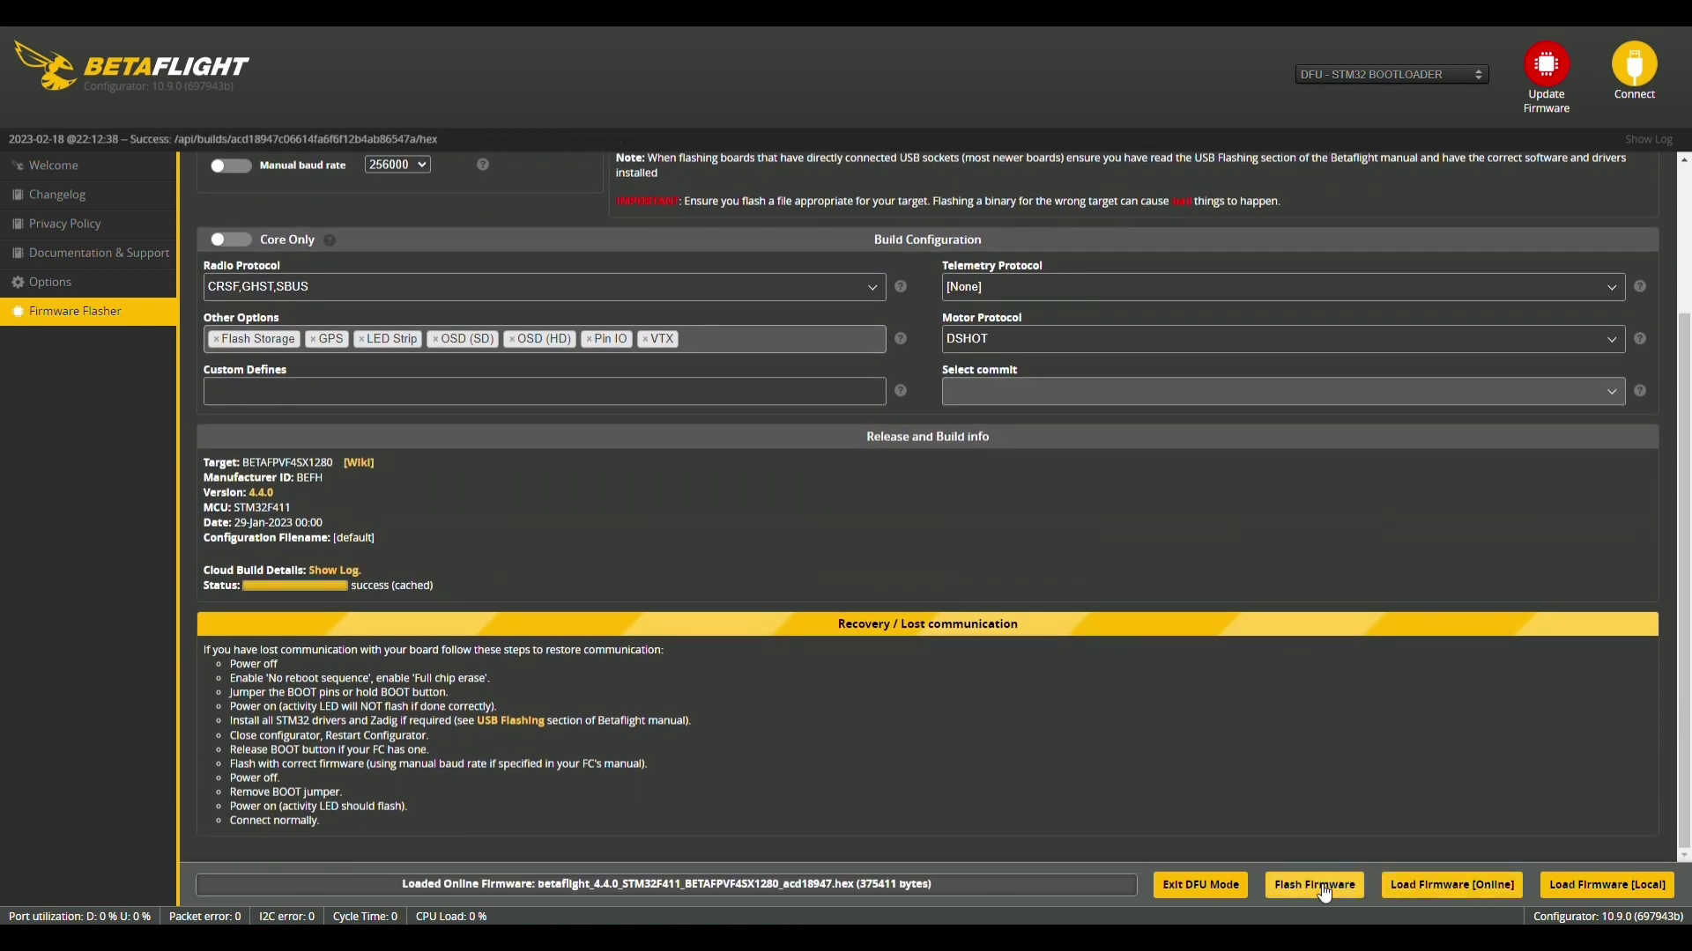
pyautogui.click(1325, 895)
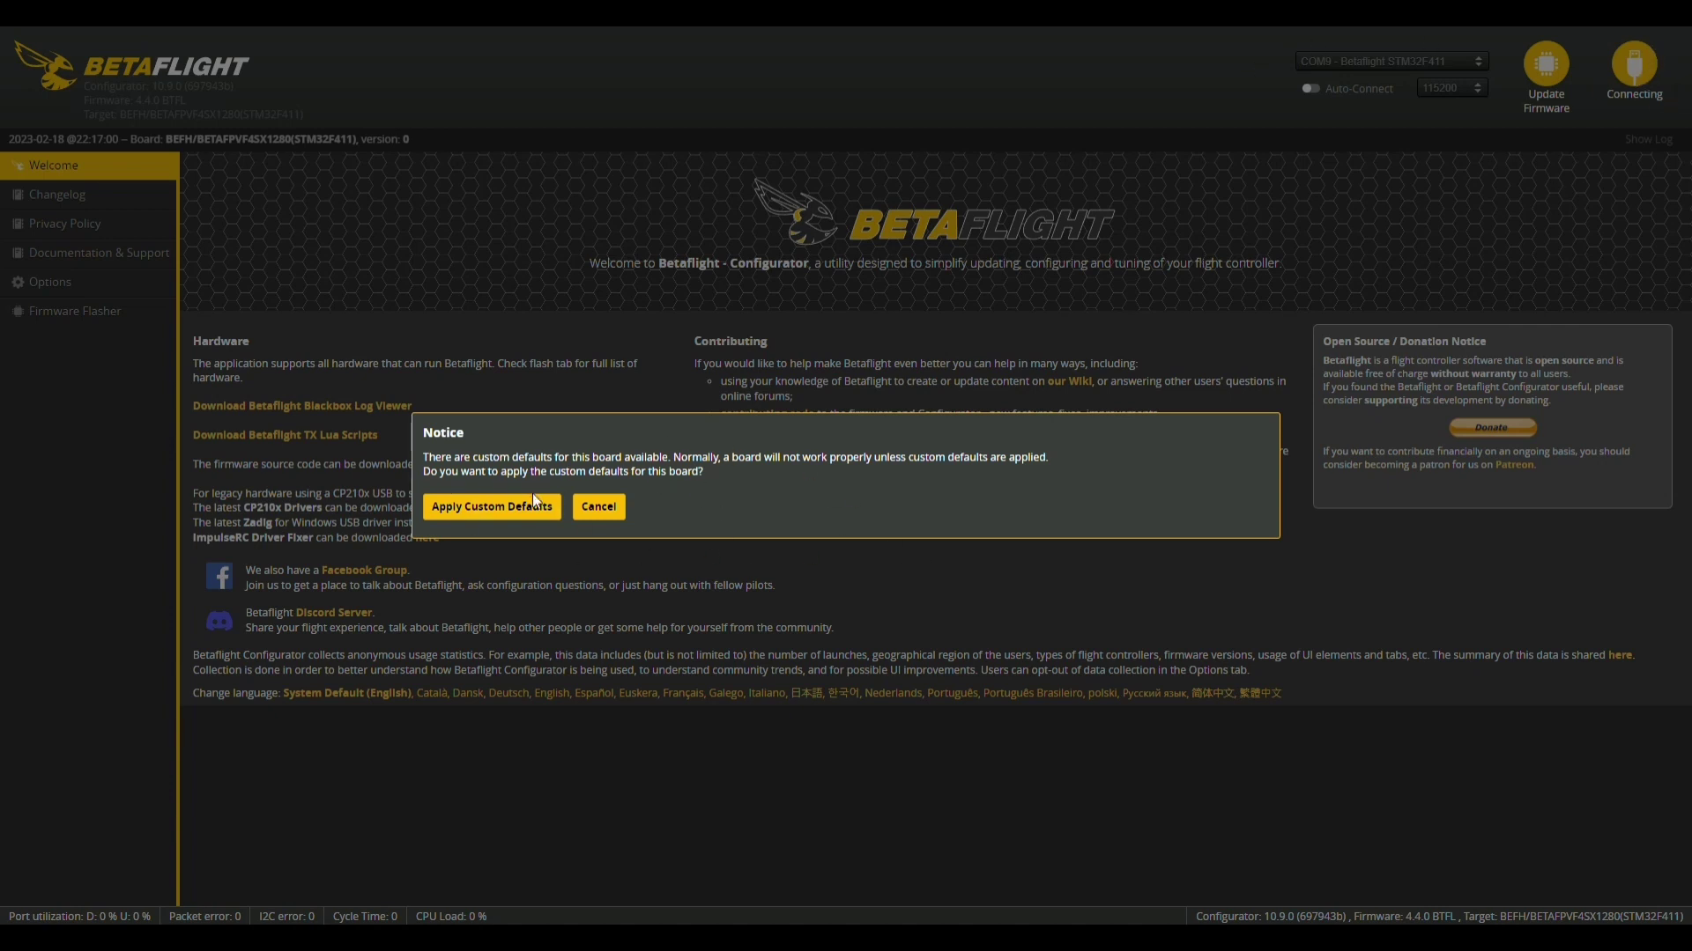
# Apply the board's custom defaults, reconnect to the flight controller and dismiss the configuration warning
pyautogui.click(519, 526)
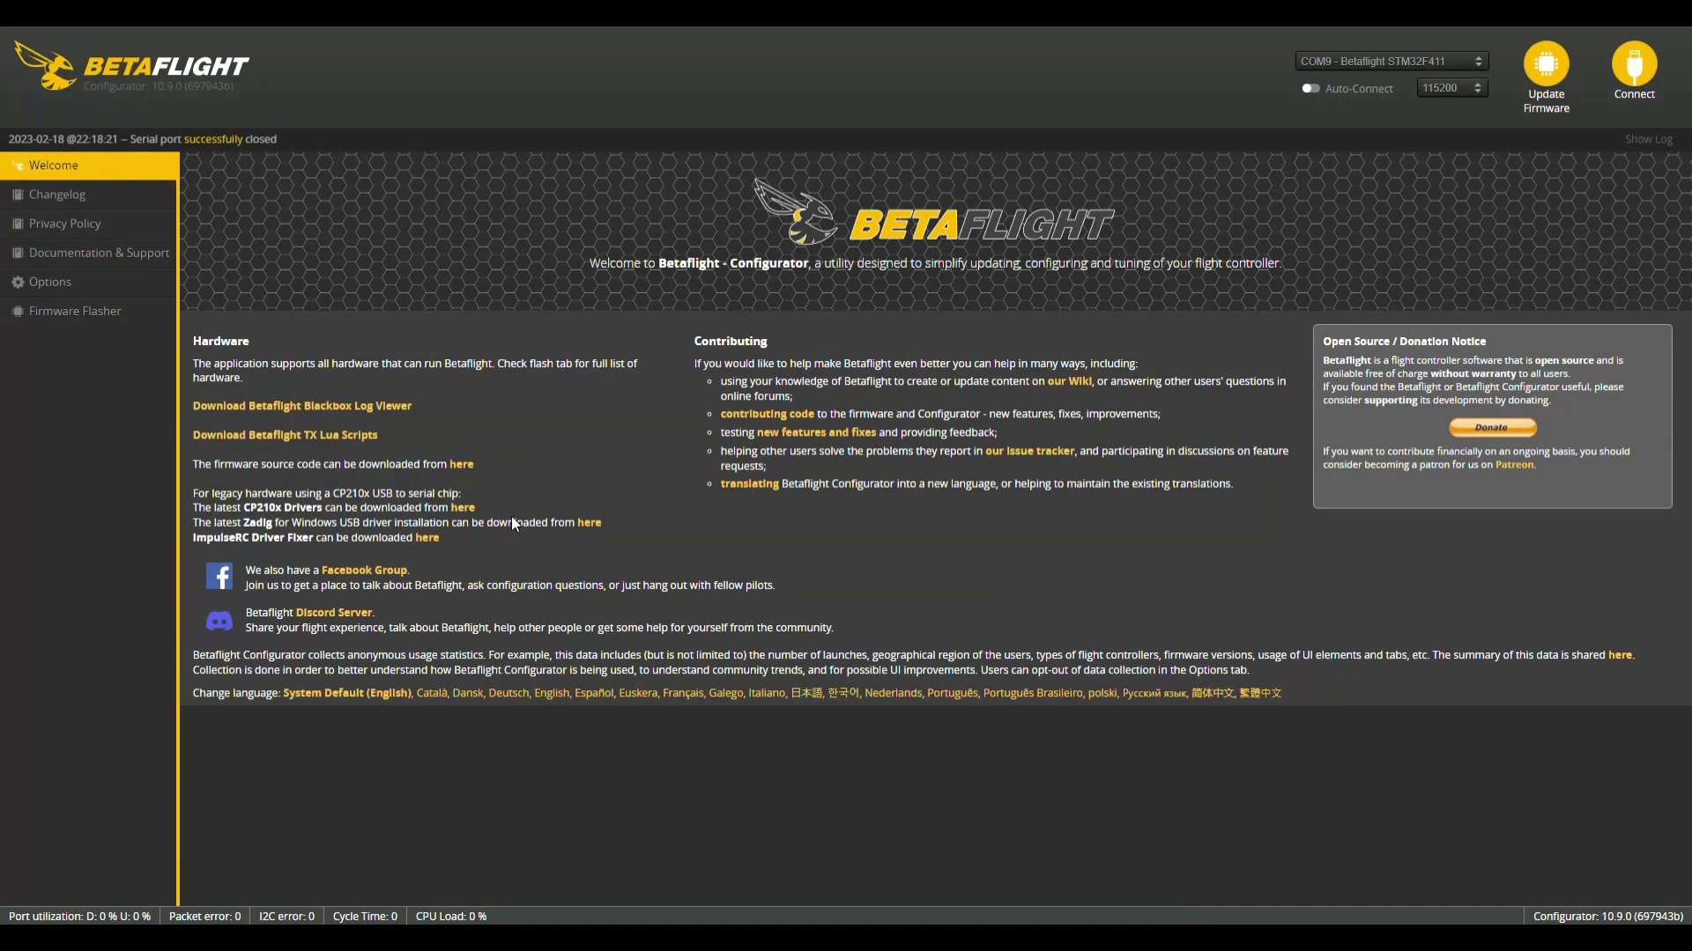
pyautogui.click(123, 224)
pyautogui.click(132, 168)
pyautogui.click(1635, 67)
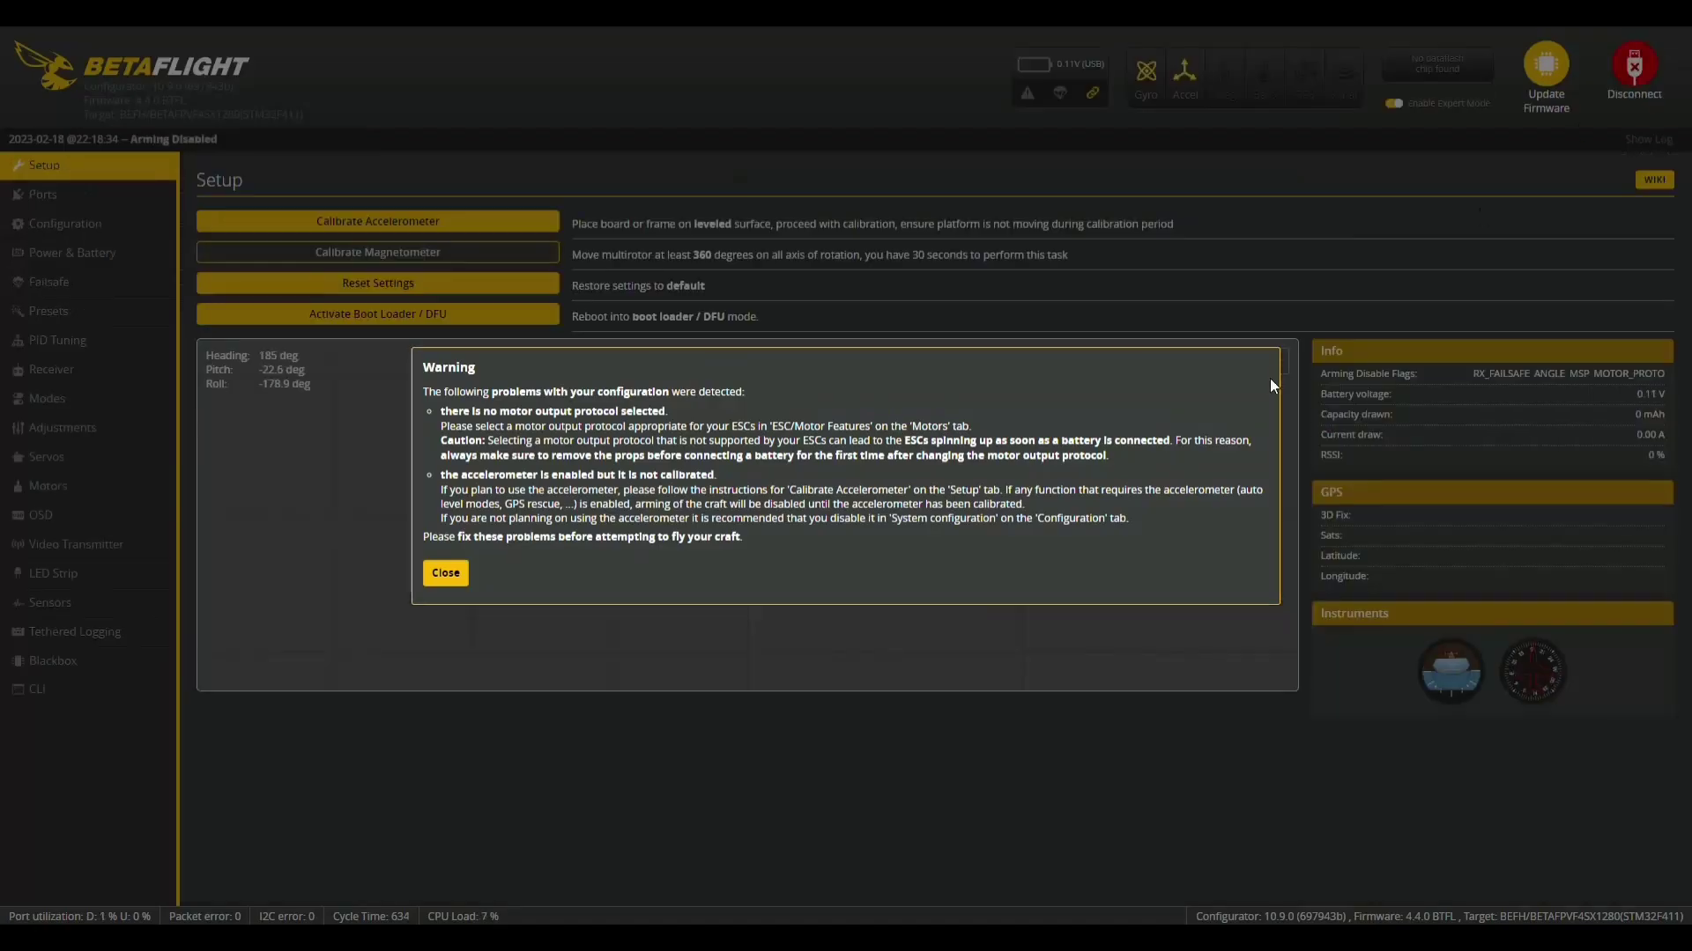
pyautogui.click(446, 575)
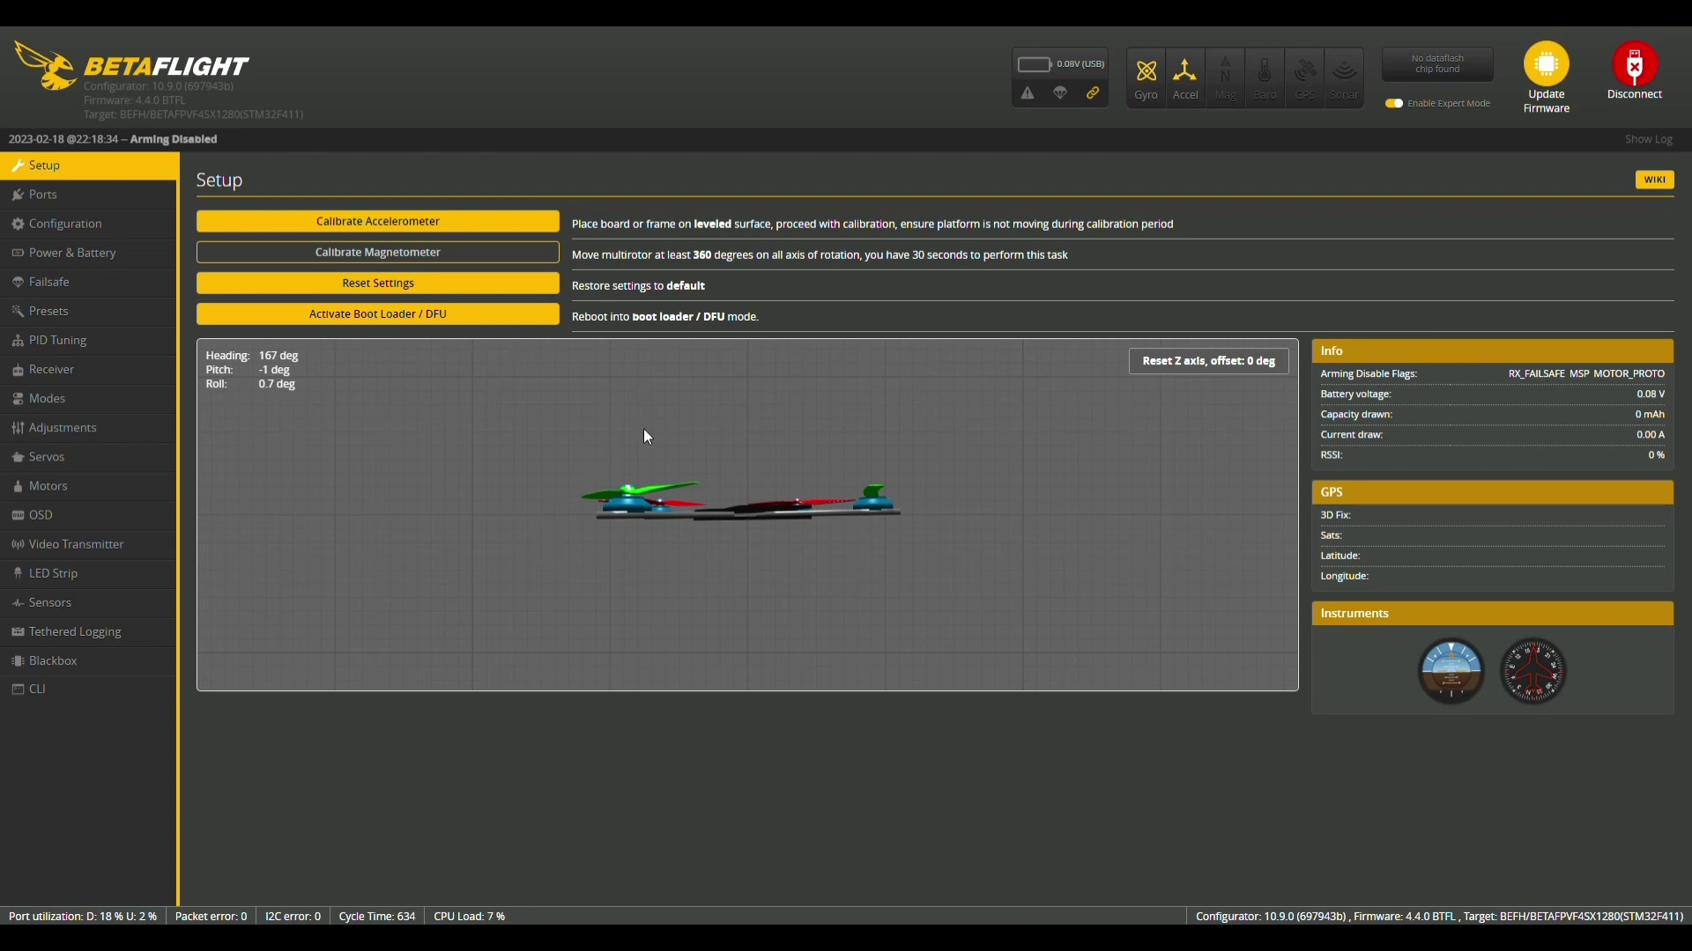
# Check the flight modes, load the configuration backup through the presets page and save it despite the CLI errors
pyautogui.click(109, 426)
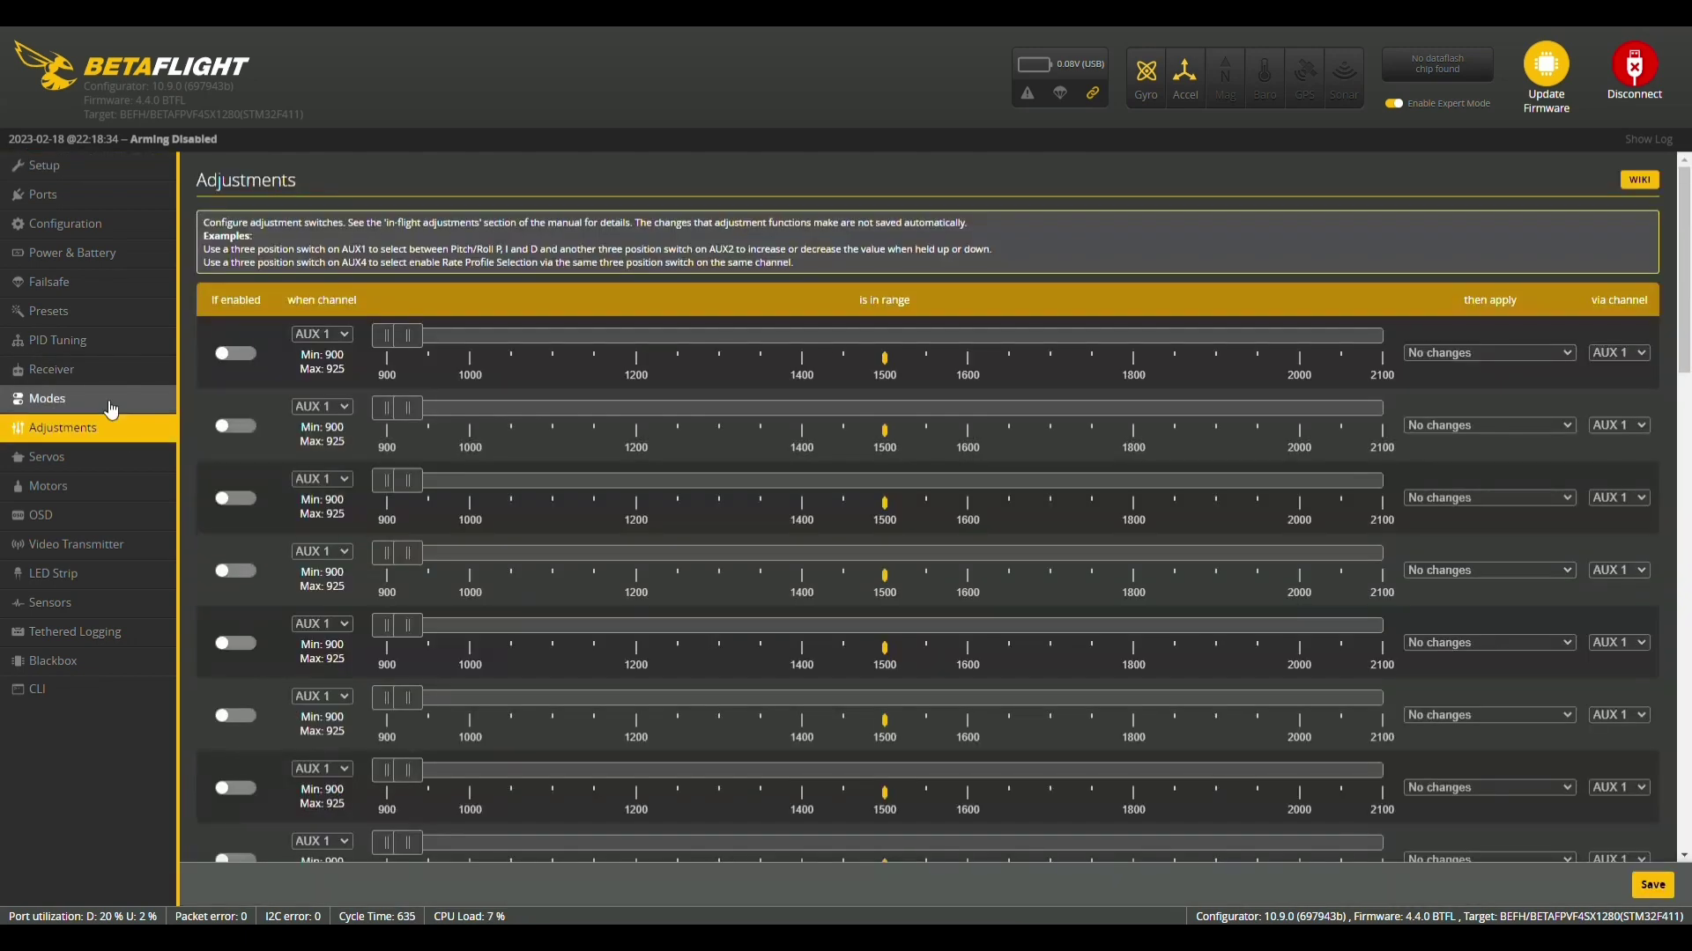
pyautogui.click(107, 404)
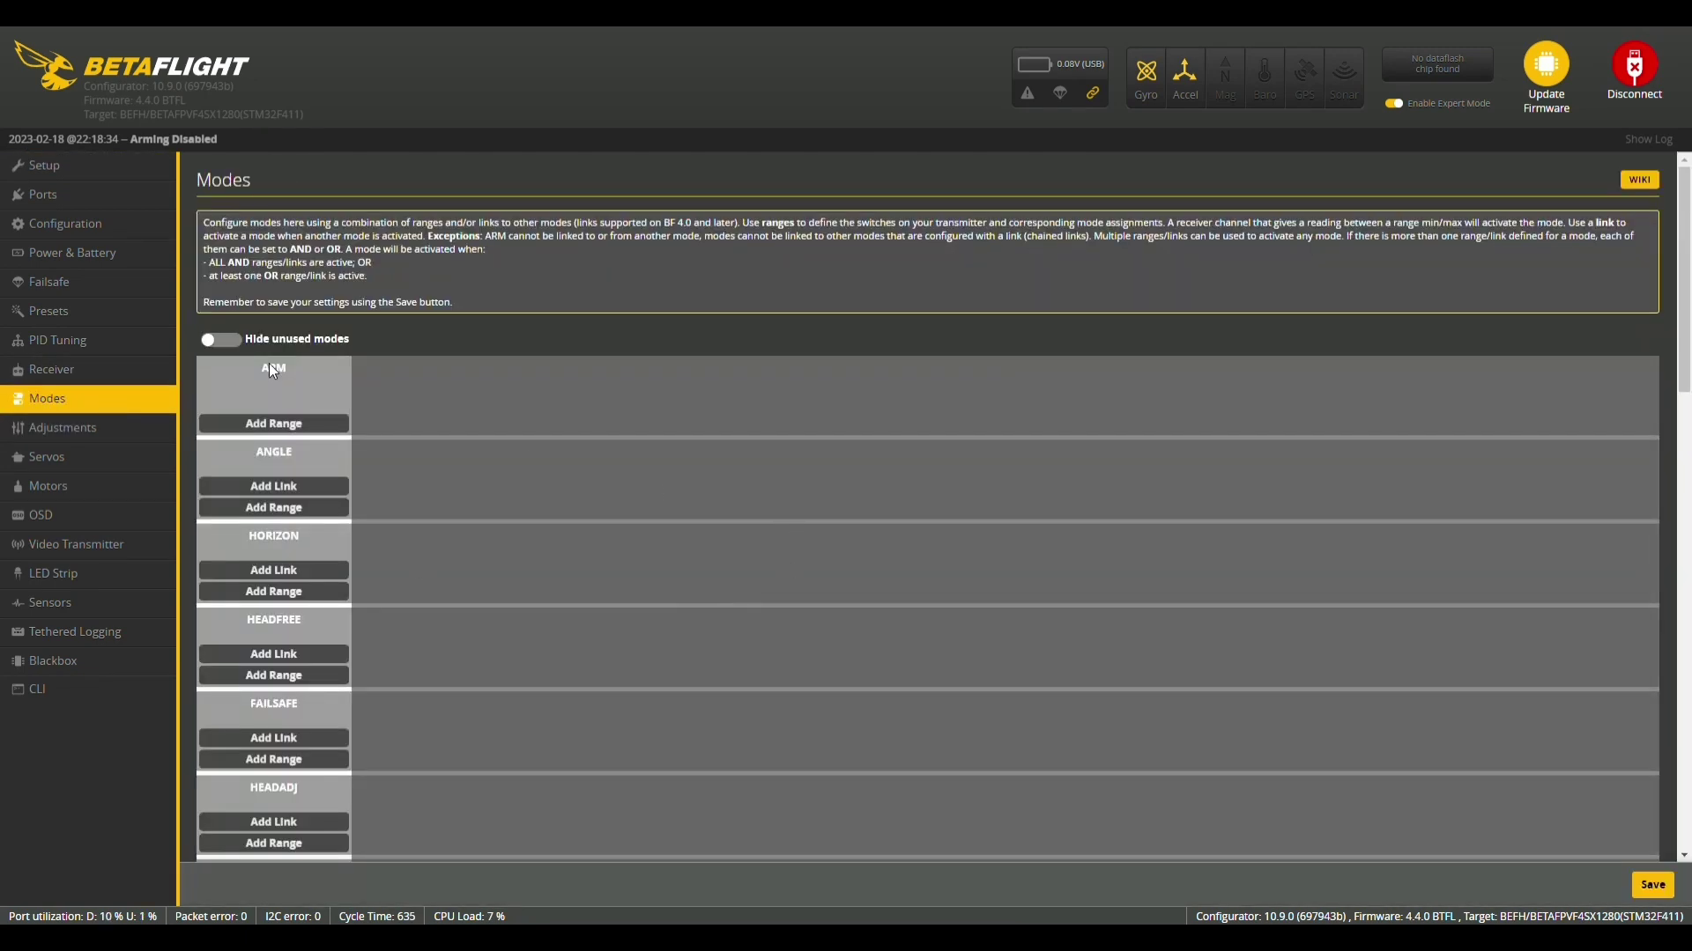
pyautogui.click(116, 310)
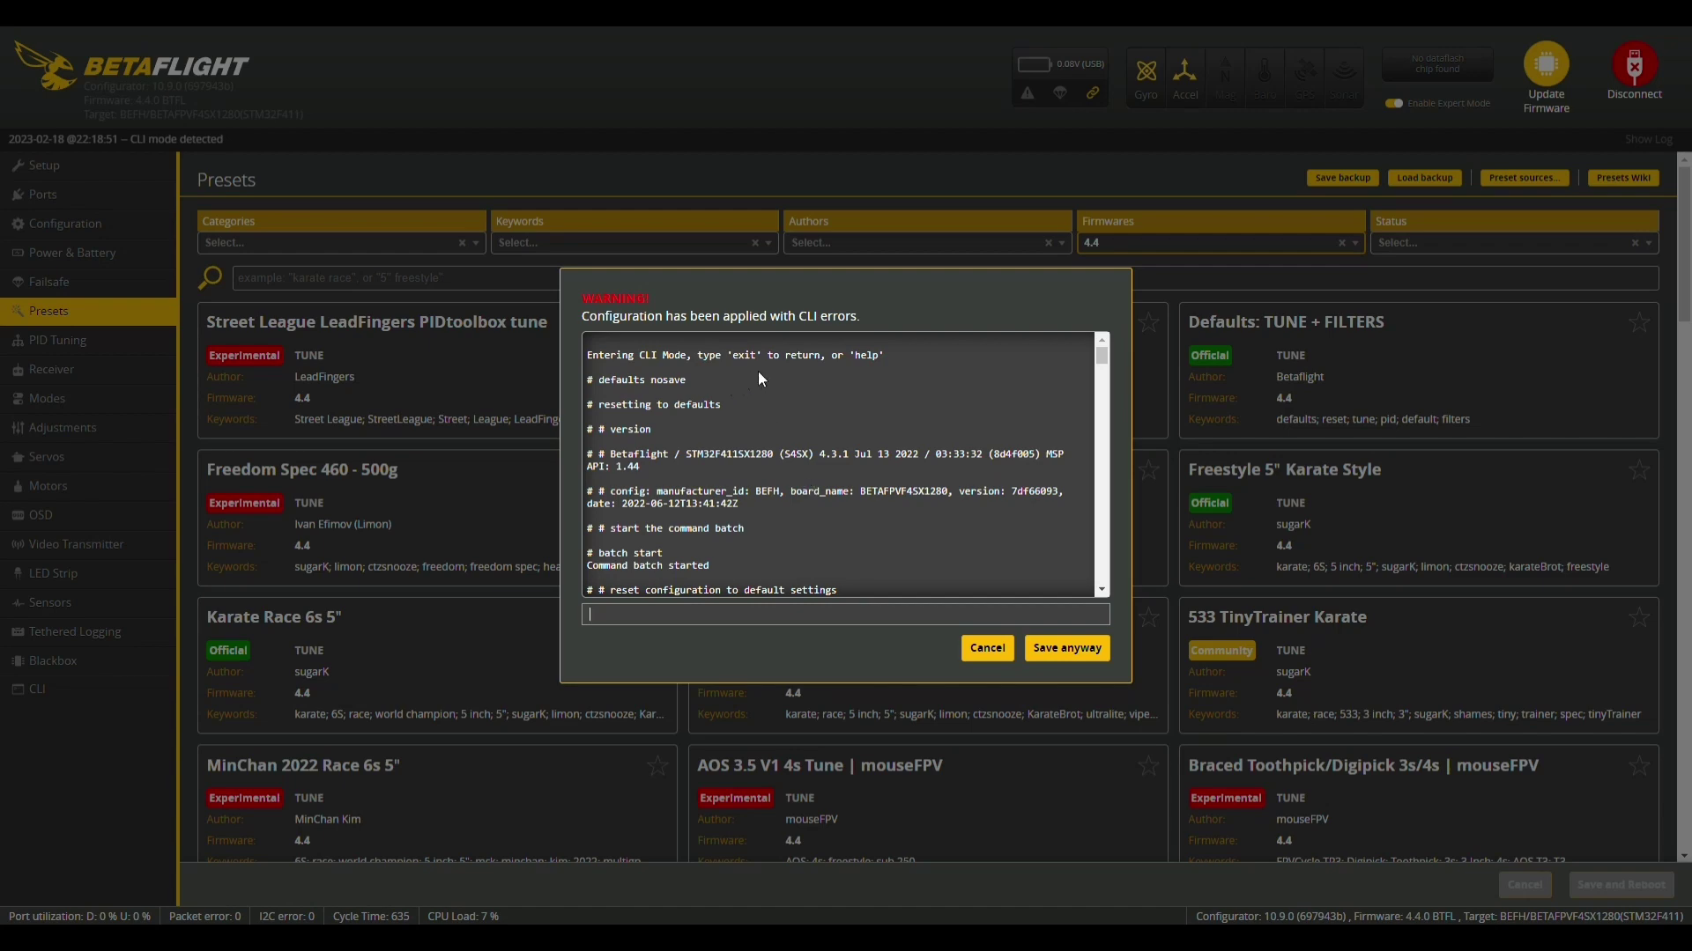
pyautogui.scroll(-2, 760, 378)
pyautogui.click(1068, 650)
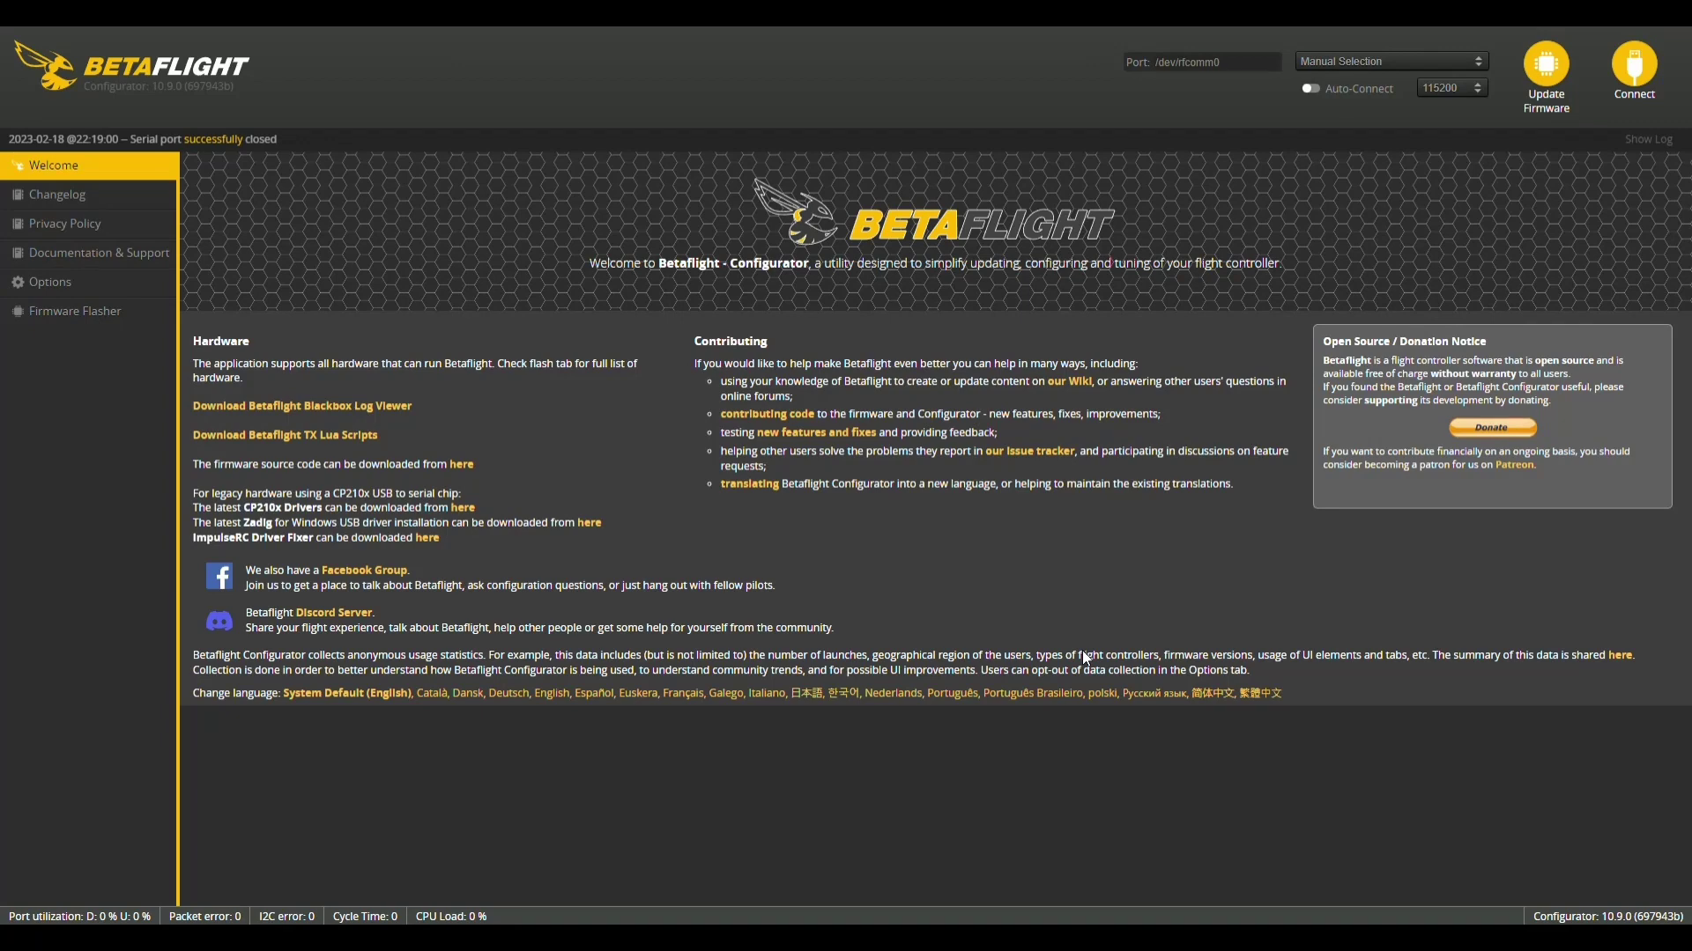
# Reconnect to the flight controller and review the restored video transmitter, OSD, motor, servo, adjustment and mode settings
pyautogui.click(1650, 81)
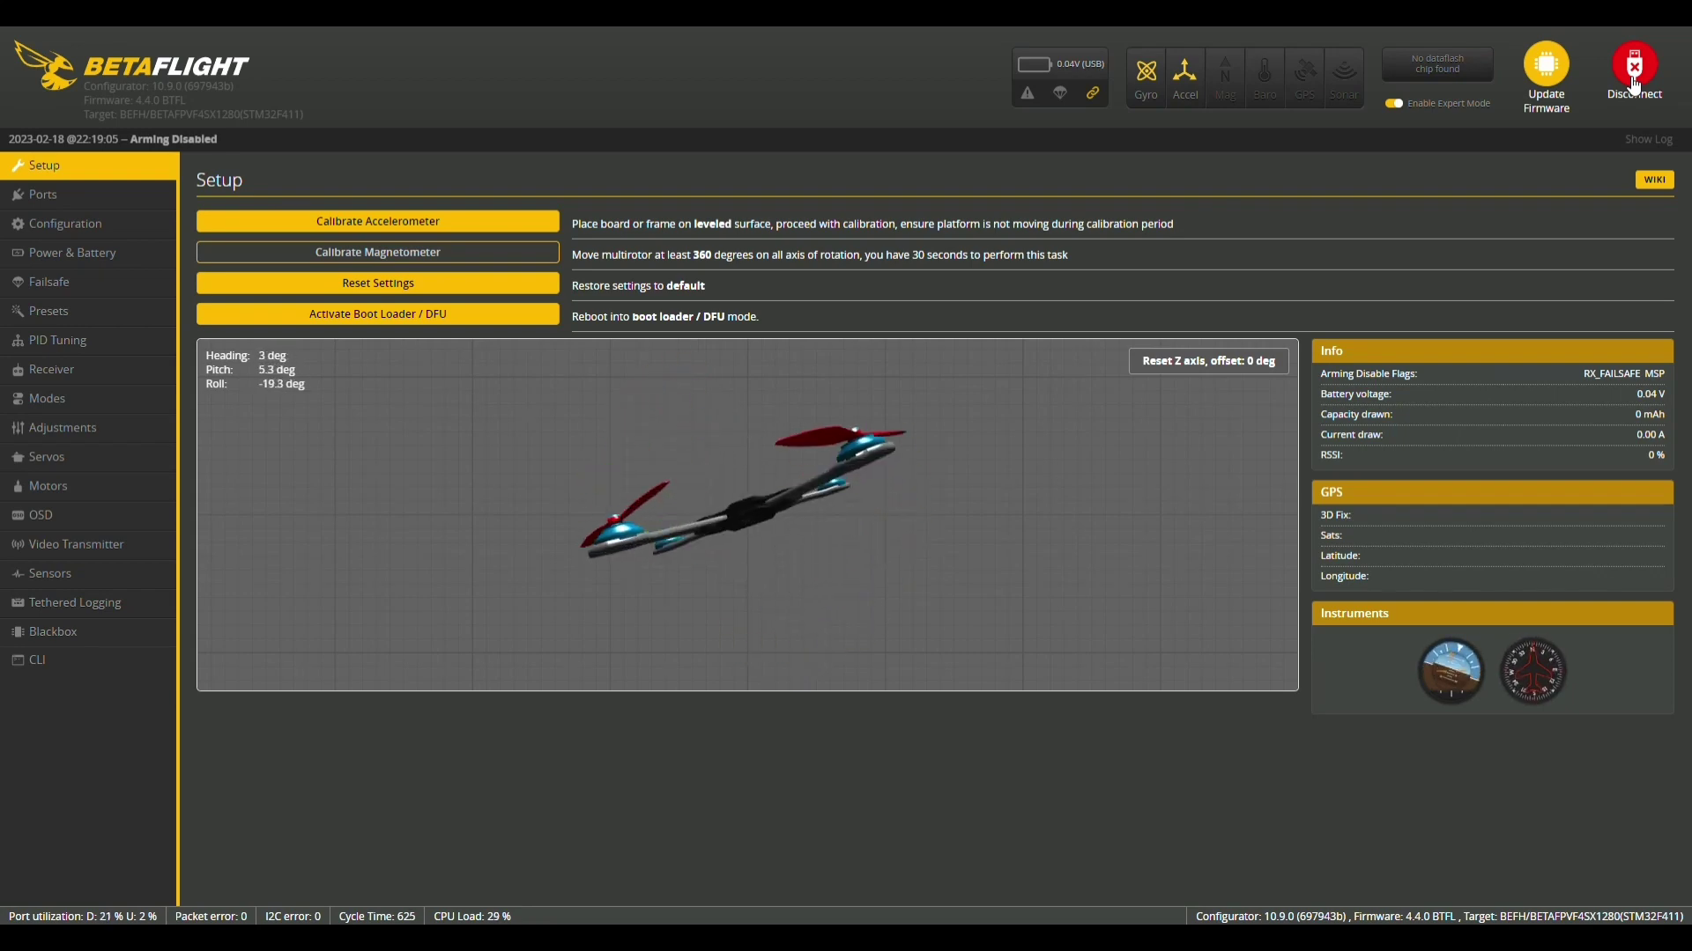
pyautogui.click(55, 575)
pyautogui.click(86, 553)
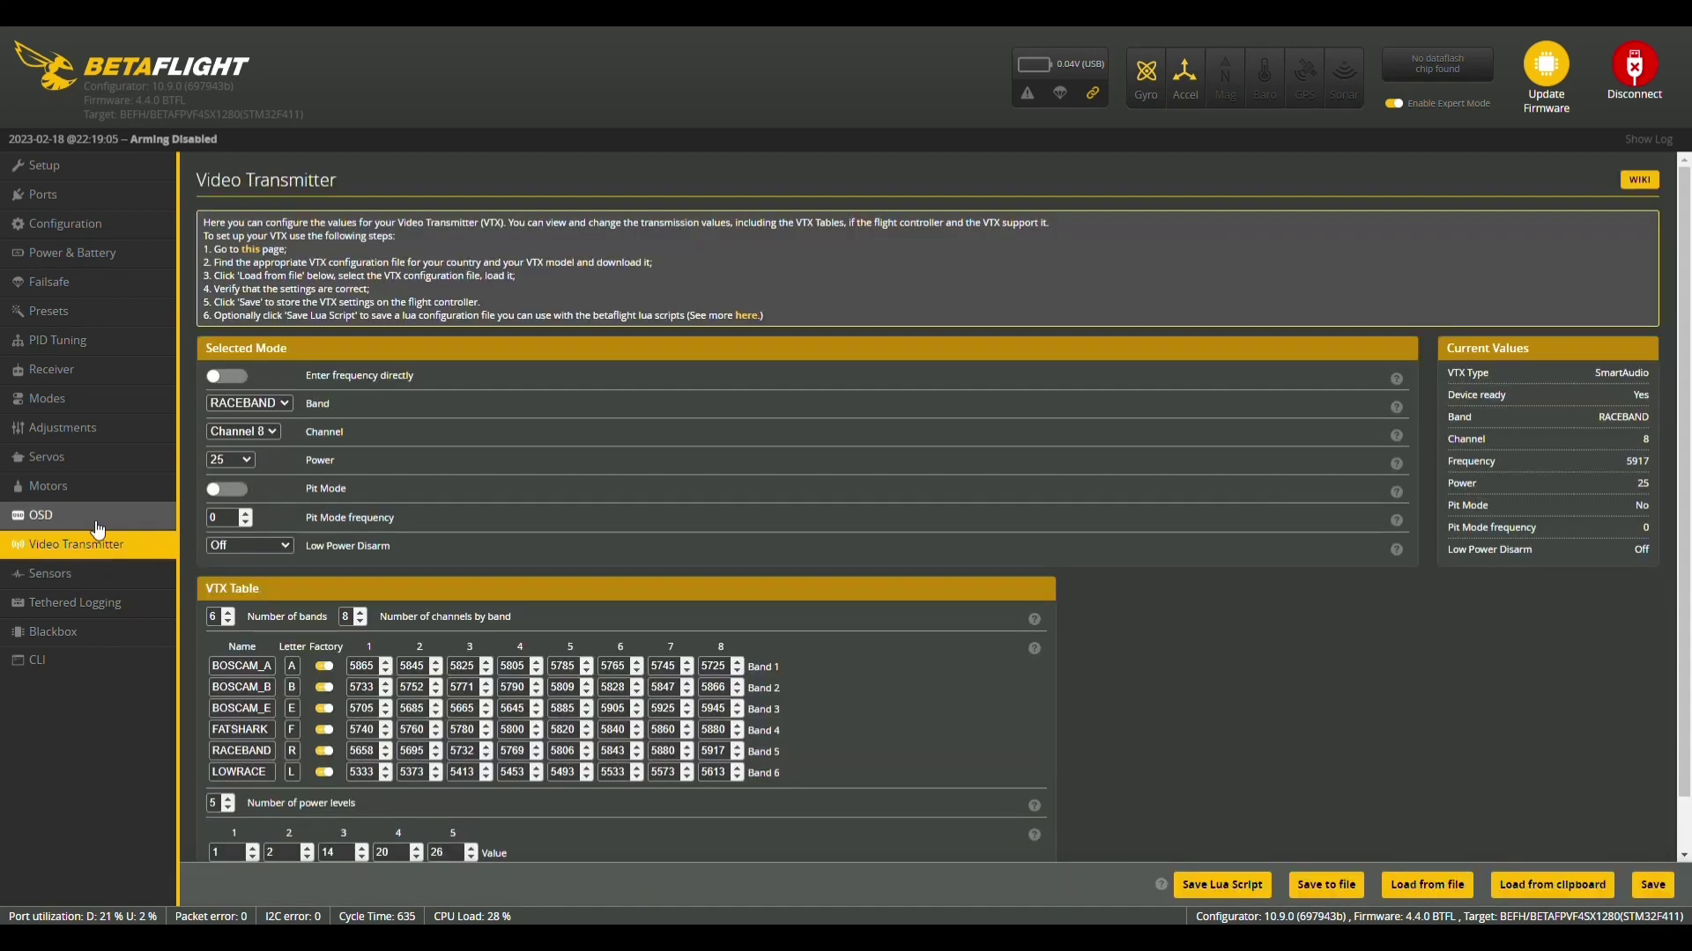
pyautogui.click(97, 511)
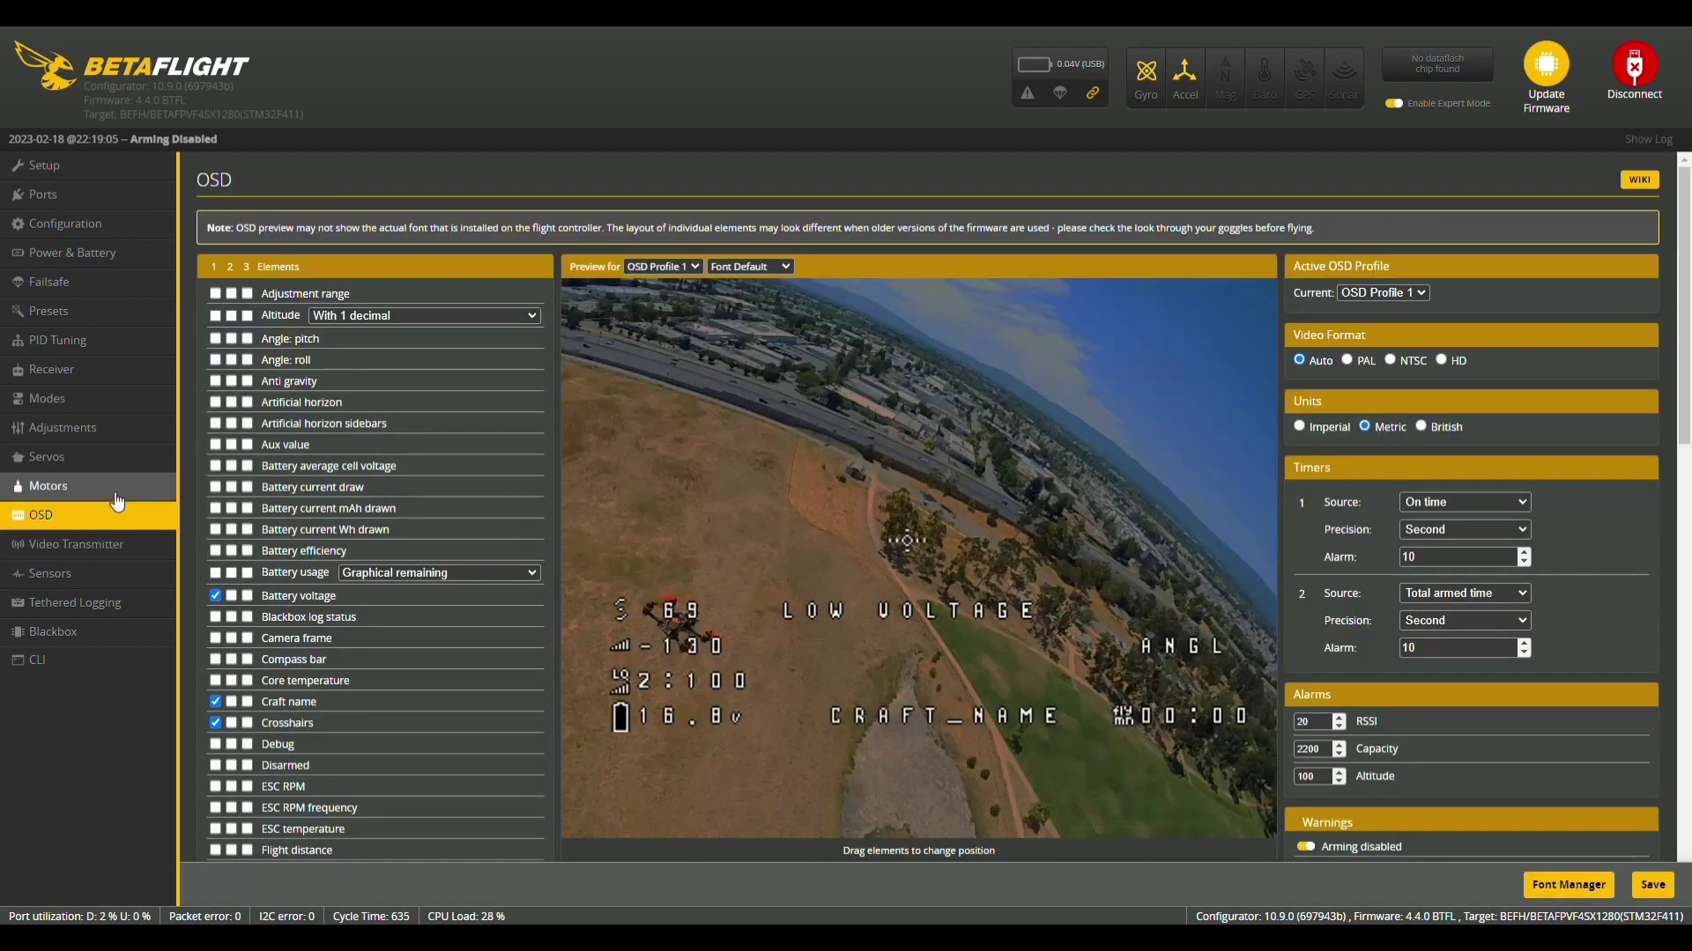
pyautogui.click(111, 491)
pyautogui.click(119, 462)
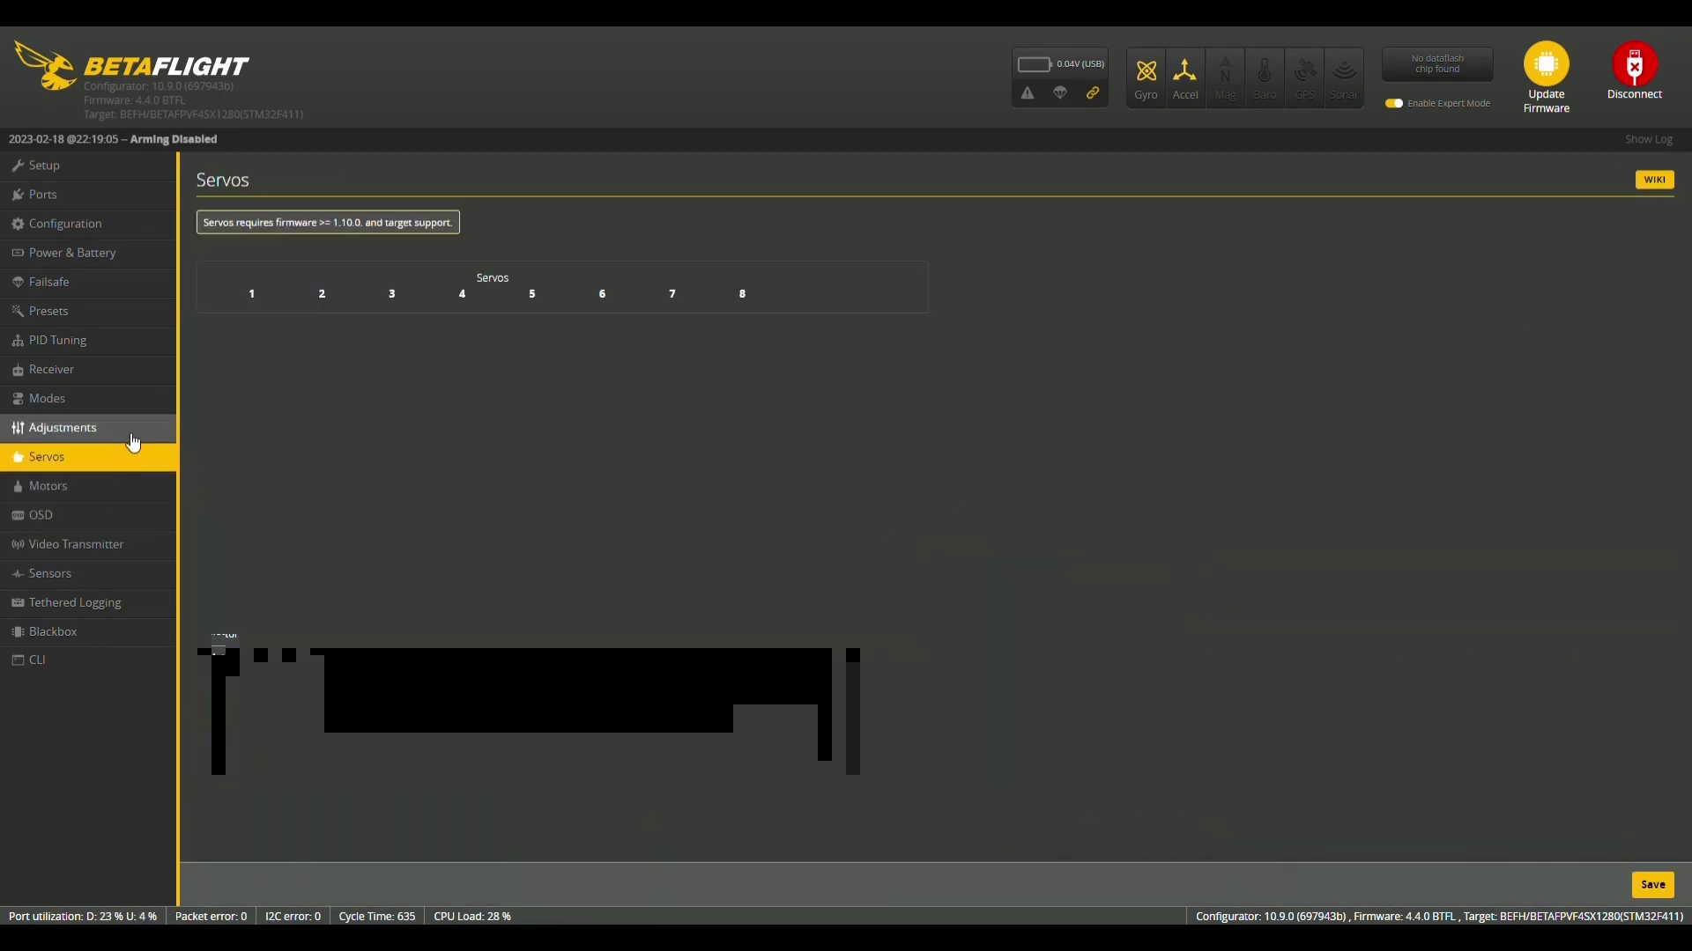
pyautogui.click(132, 434)
pyautogui.click(126, 403)
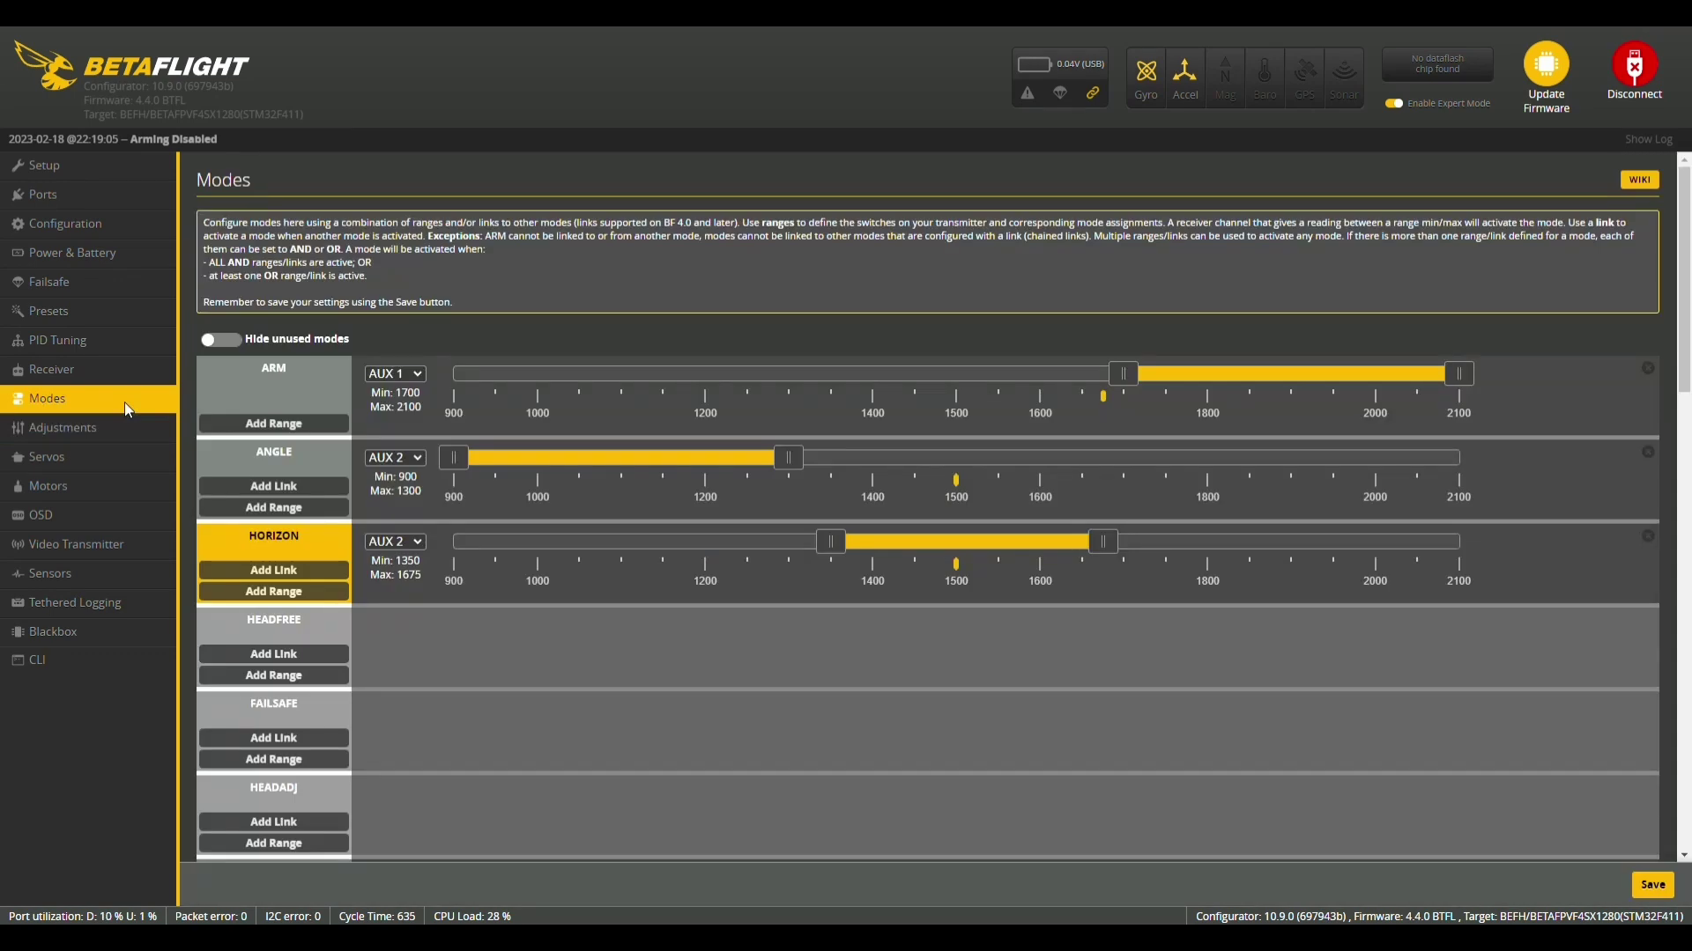
# Save the receiver settings with the ExpressLRS binding phrase and send a bind request to the receiver
pyautogui.click(57, 366)
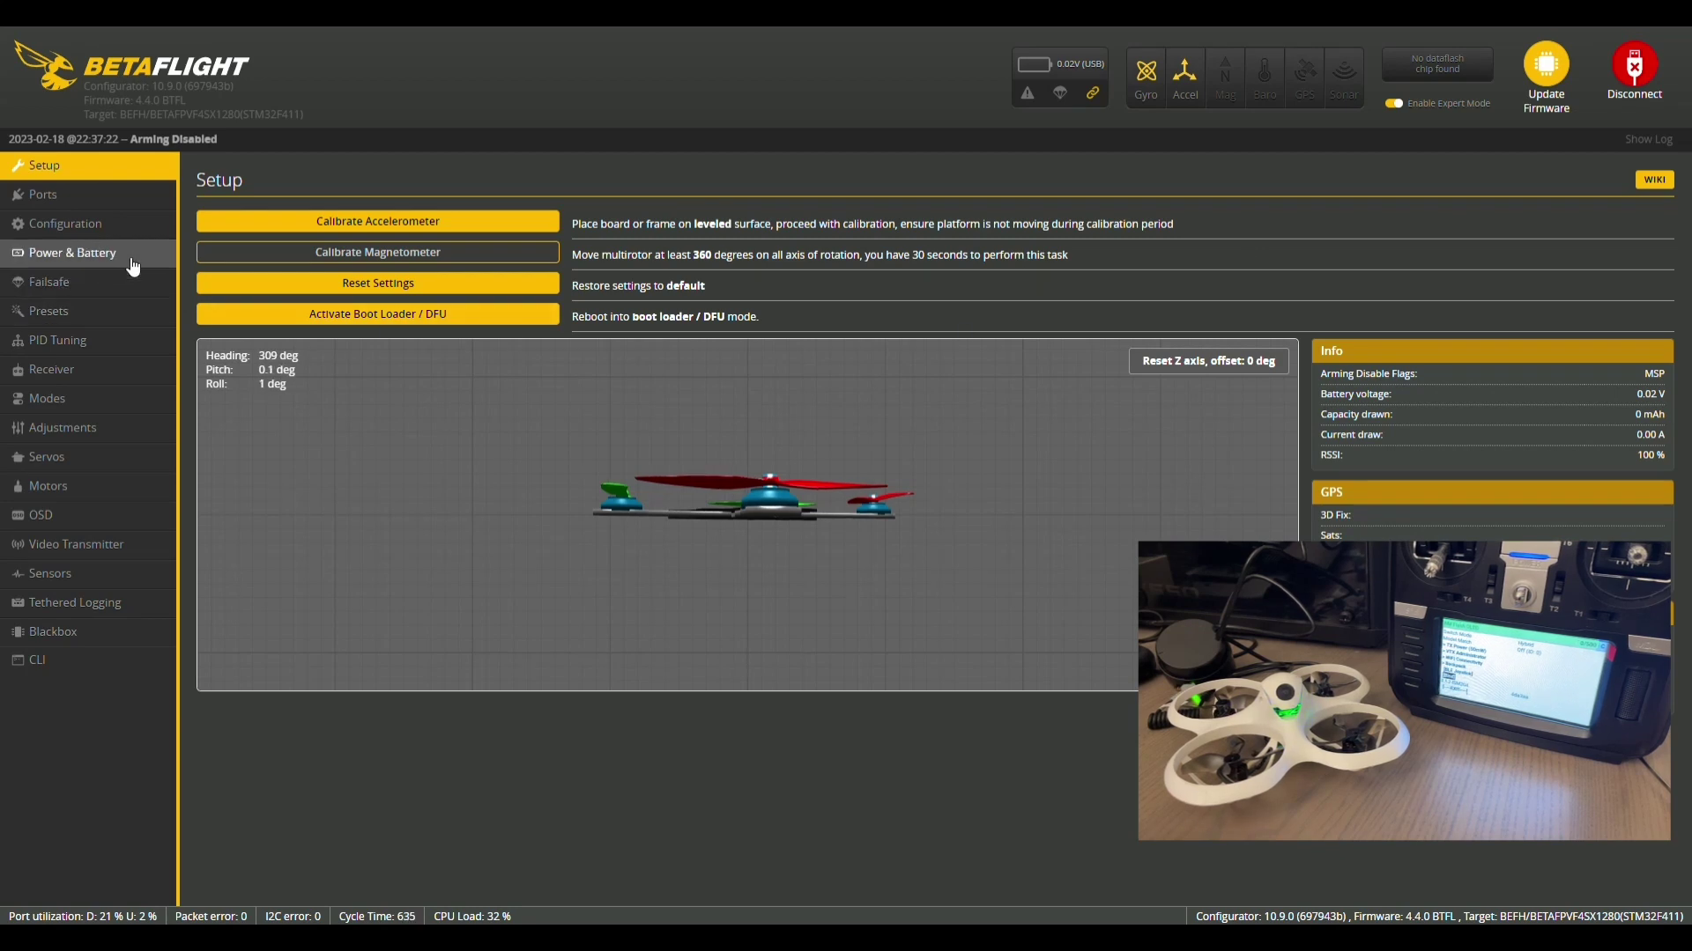
pyautogui.click(70, 377)
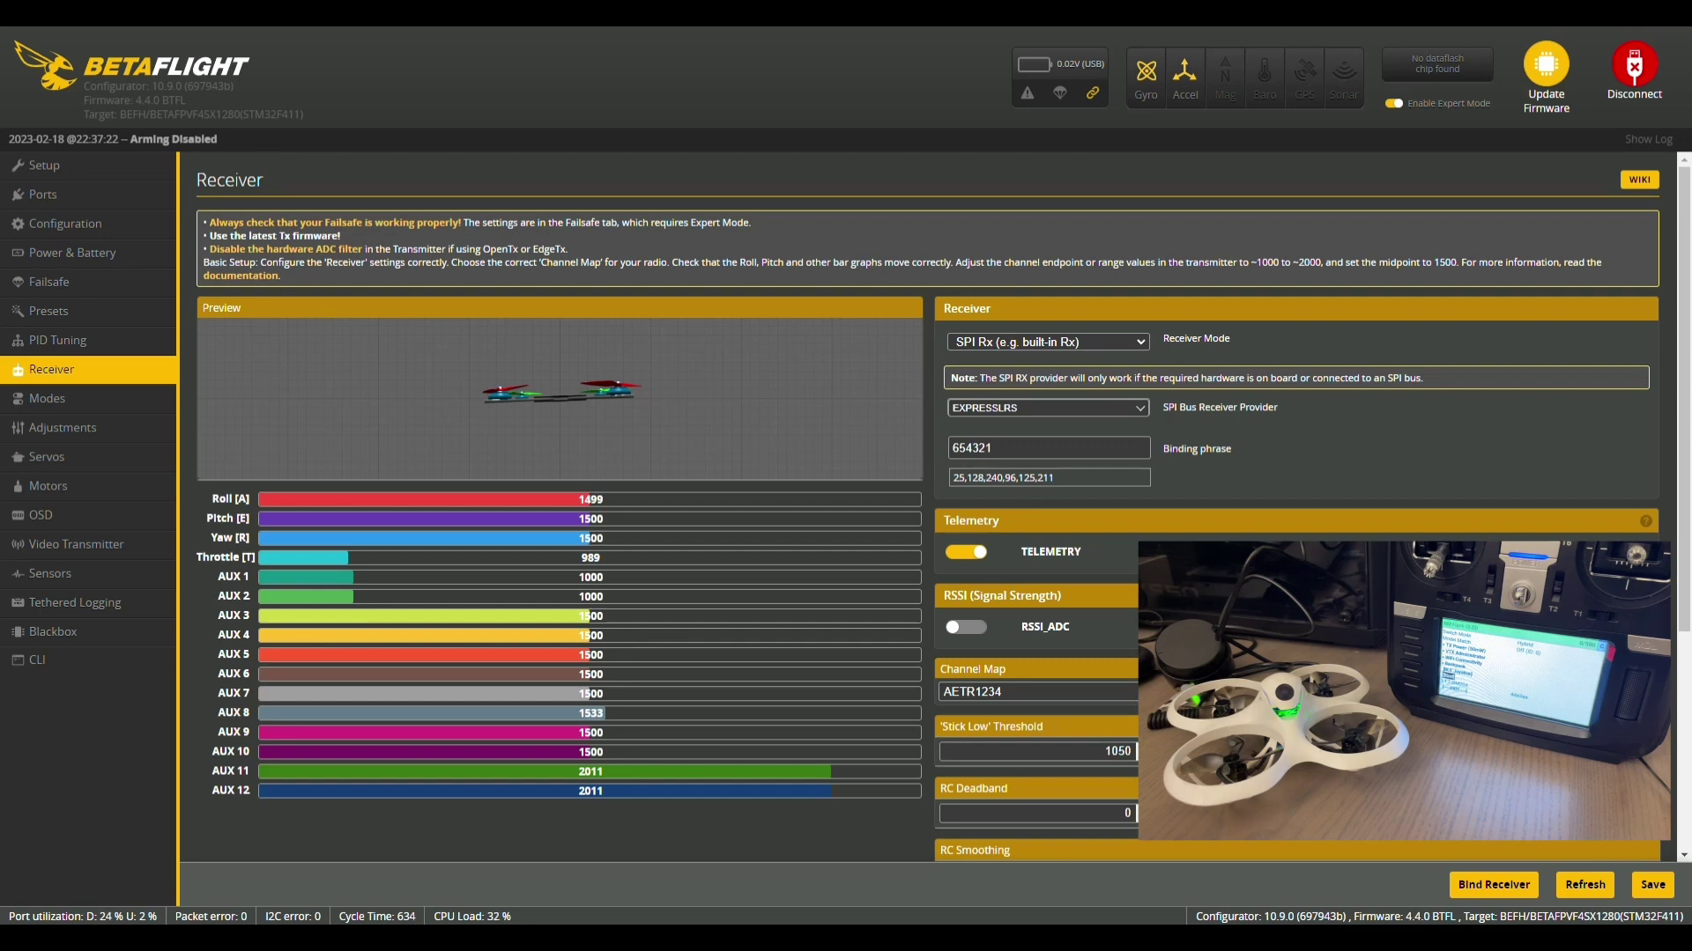
pyautogui.click(1657, 890)
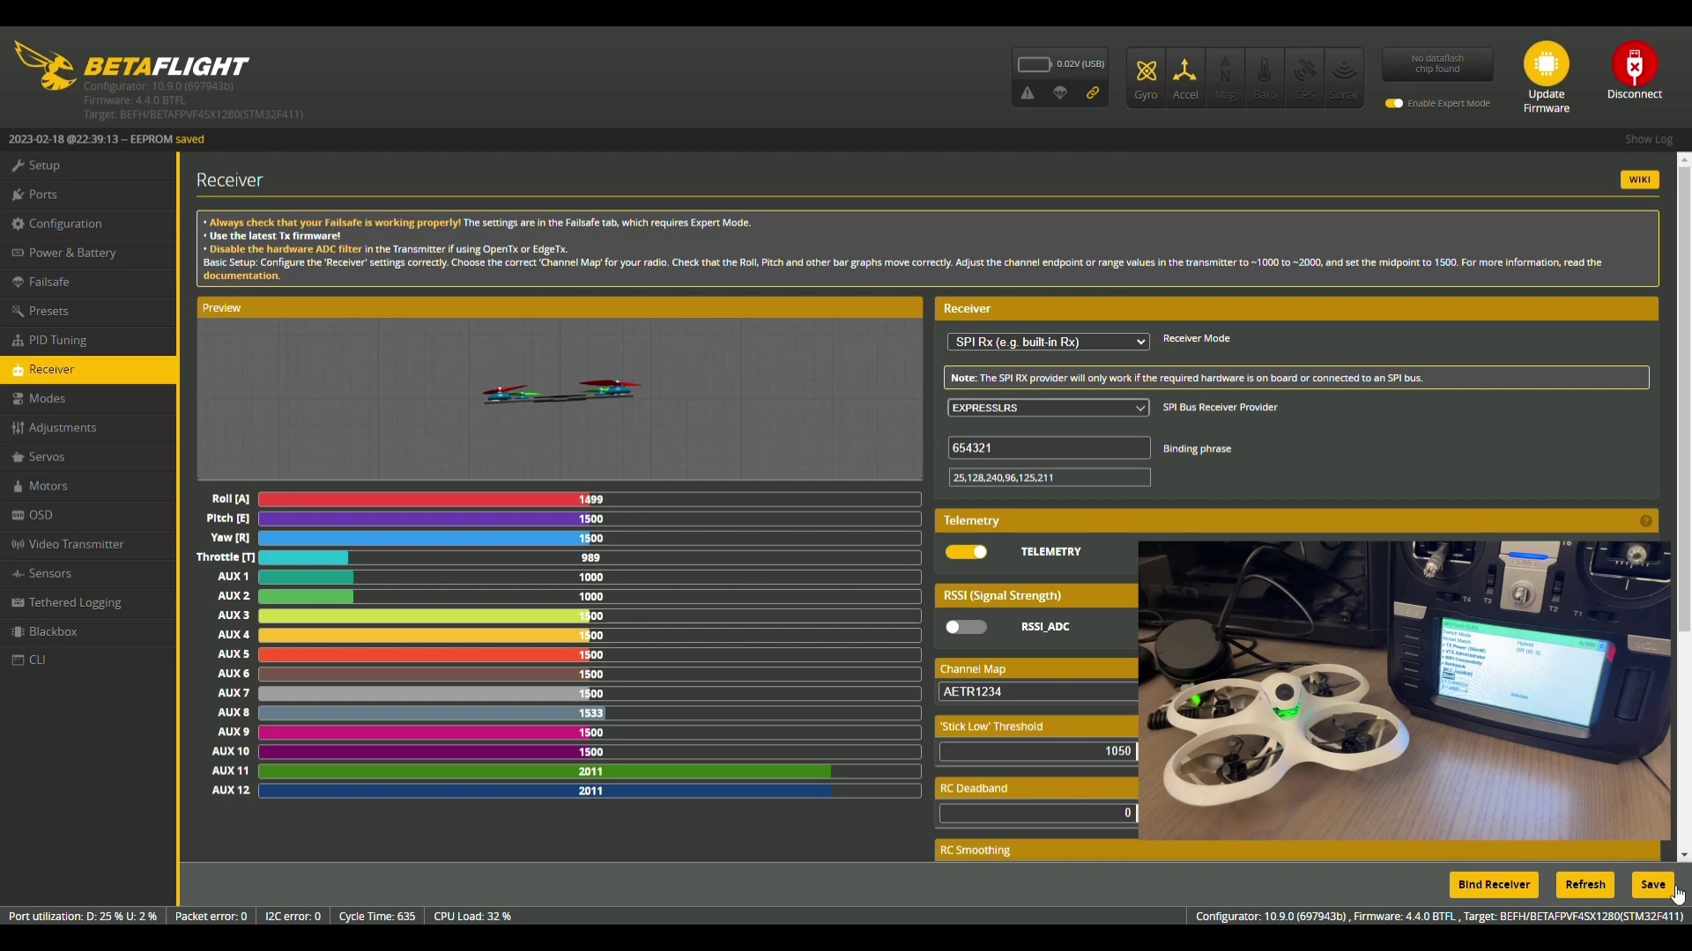
pyautogui.click(1504, 900)
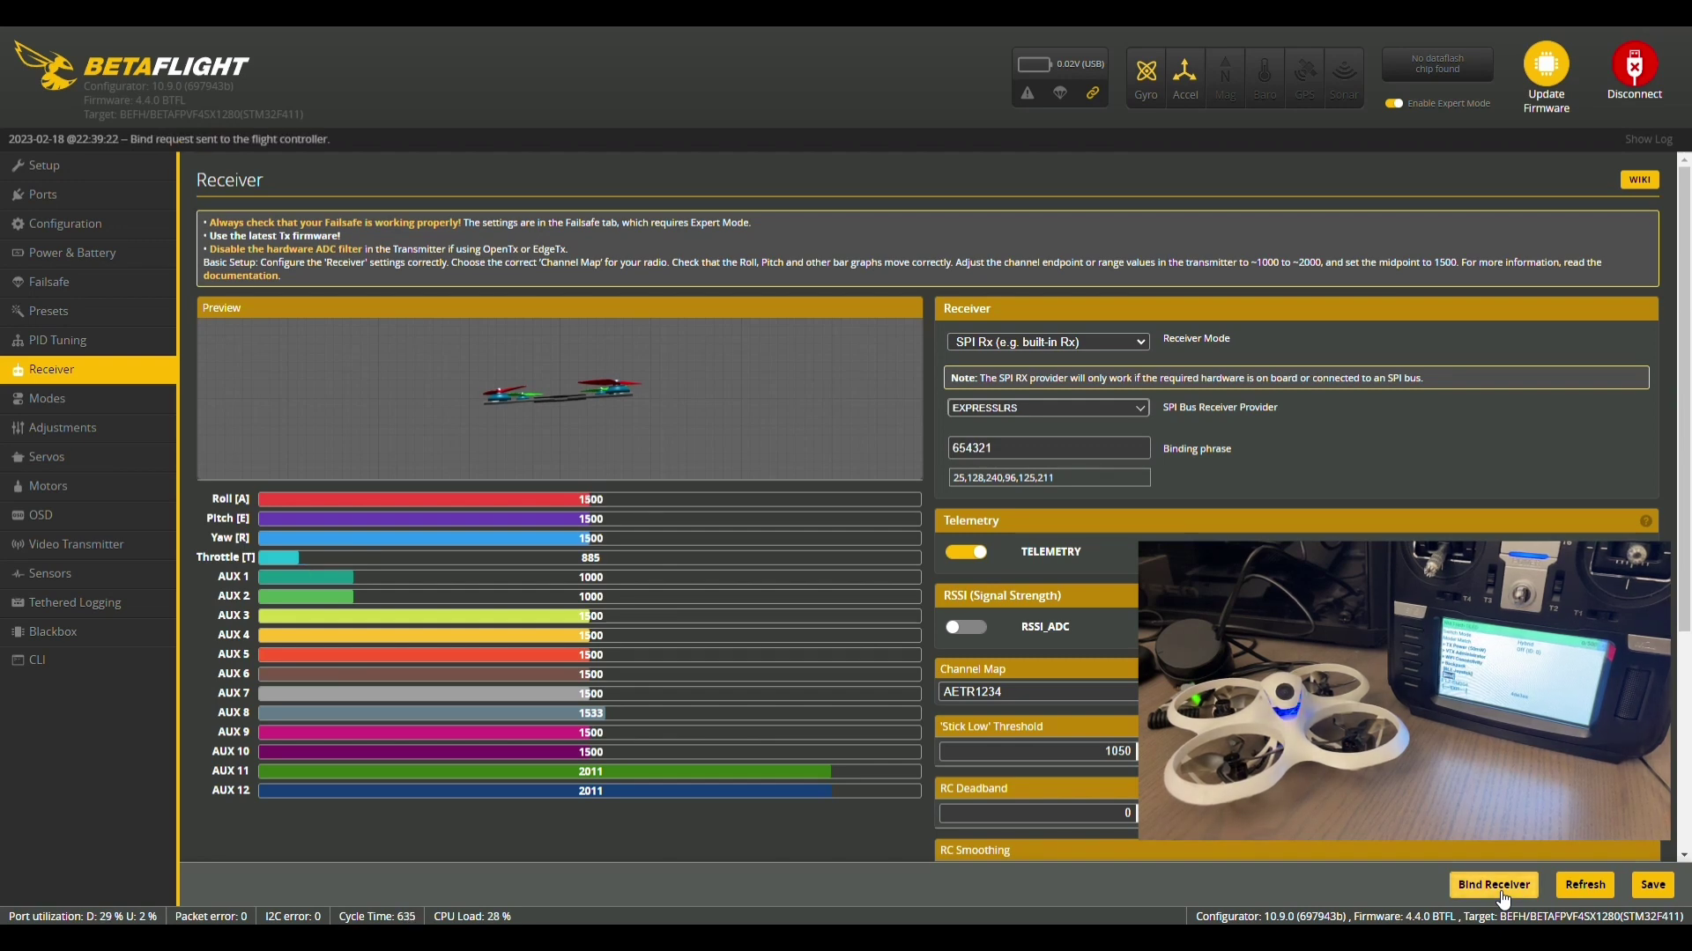